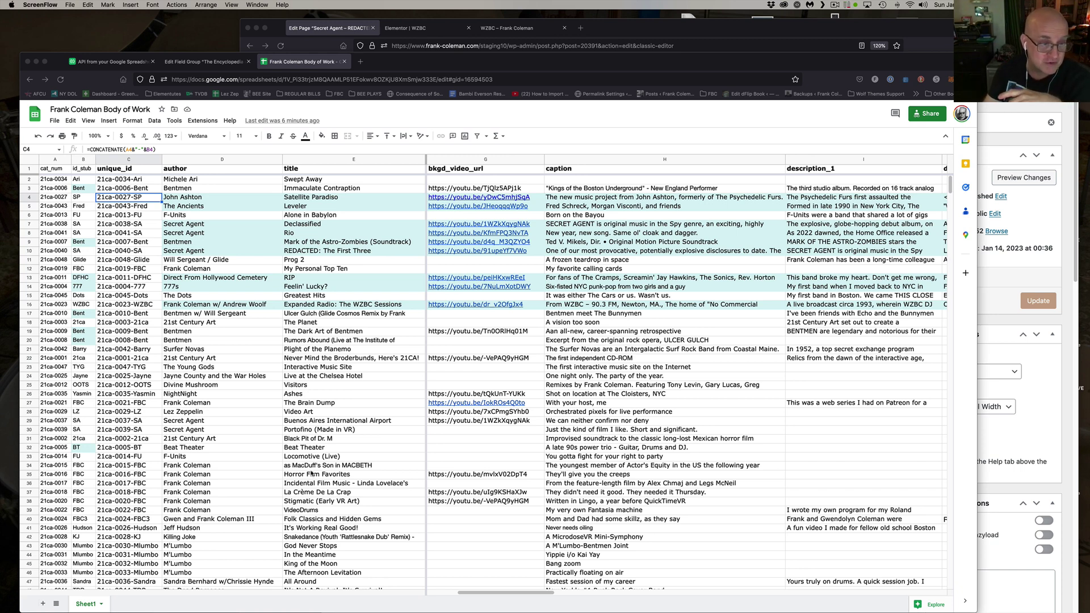
scroll(311, 474, "down", 5)
scroll(310, 473, "up", 5)
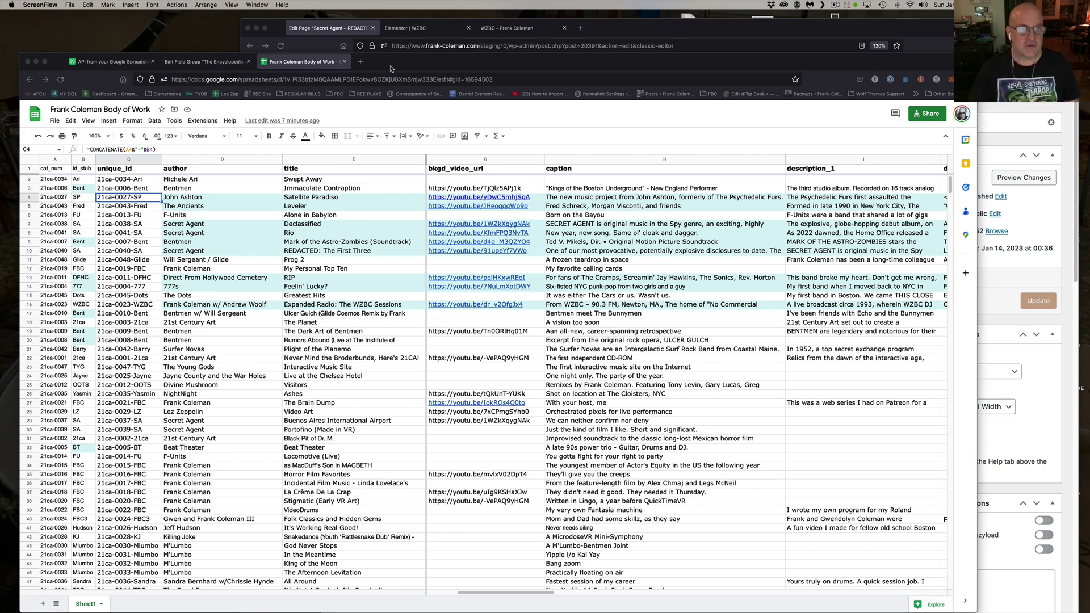
Step: Inspect sheet cells C2 (unique_id), E17 (title) and L2 (media embed), then bring up the Secret Agent page editor
left_click_drag(358, 64, 357, 38)
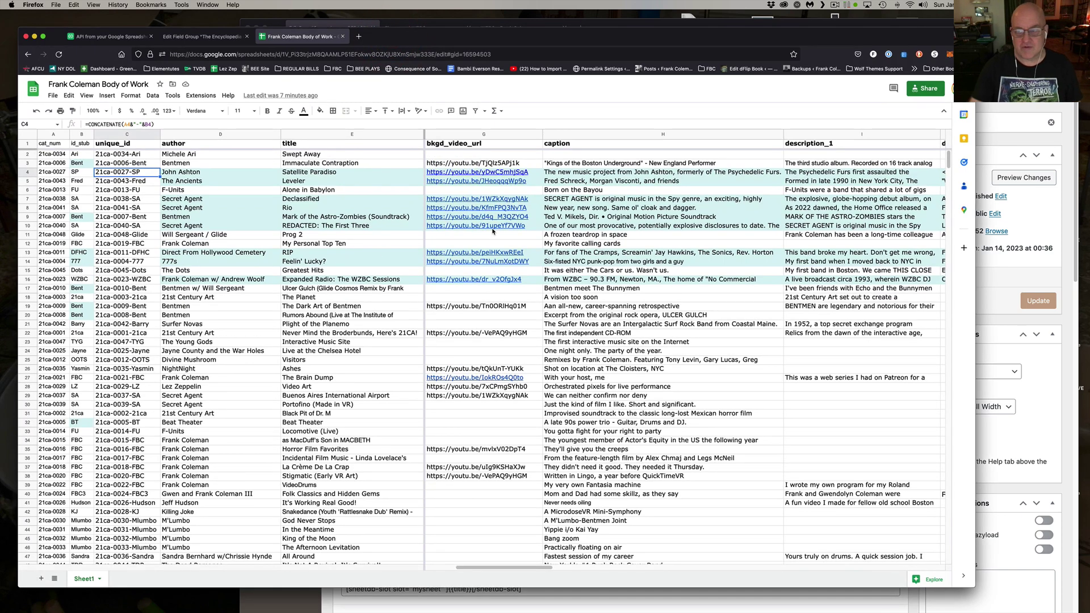
mouse_move(477, 226)
scroll(302, 259, "down", 10)
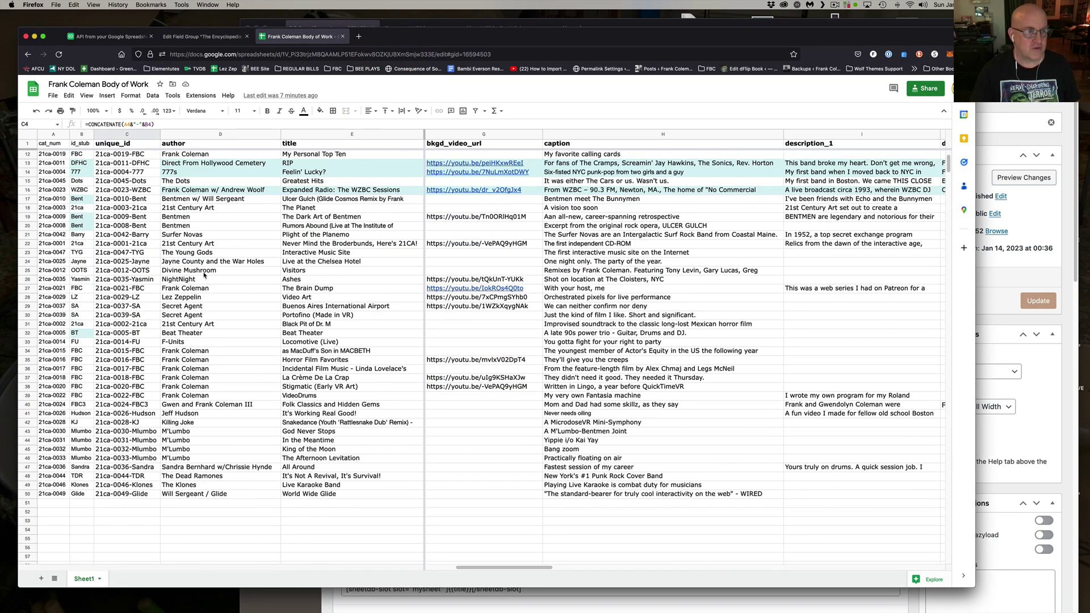
scroll(302, 260, "down", 10)
scroll(256, 272, "up", 20)
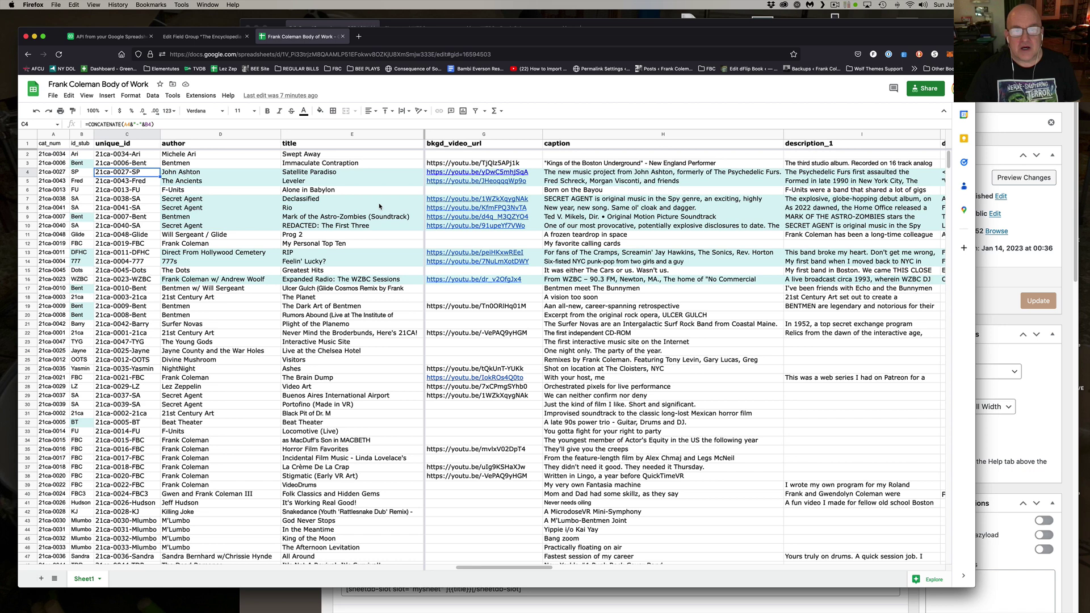
left_click_drag(511, 568, 477, 568)
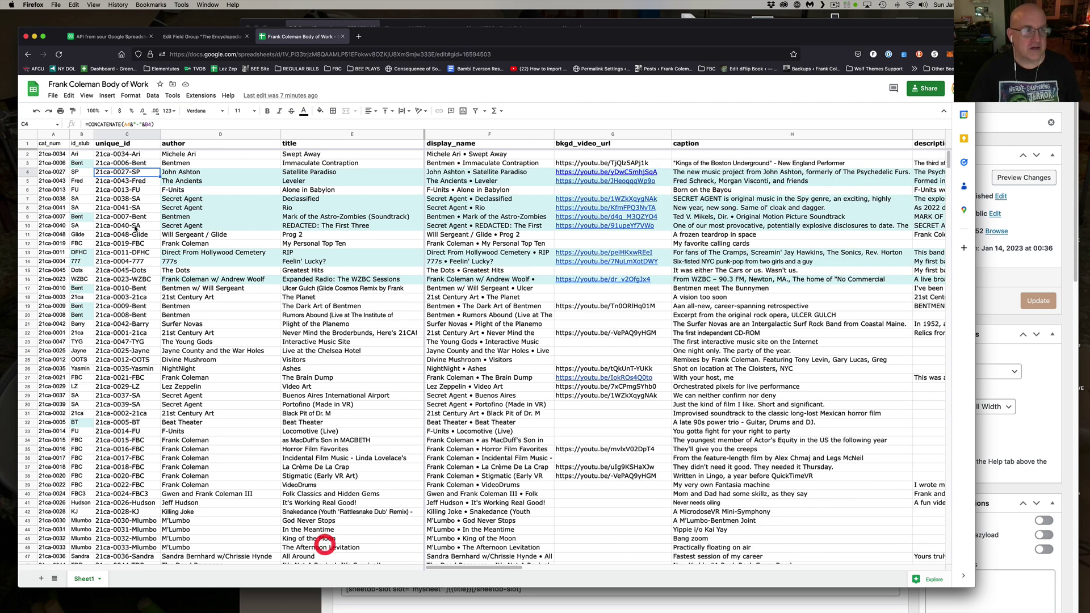
left_click(111, 152)
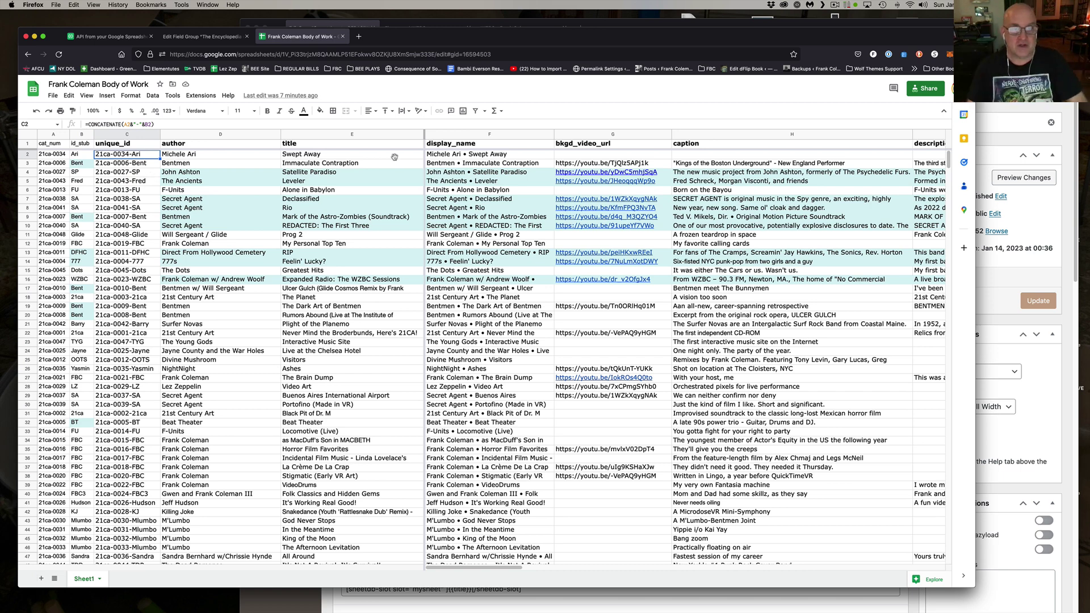
left_click(317, 288)
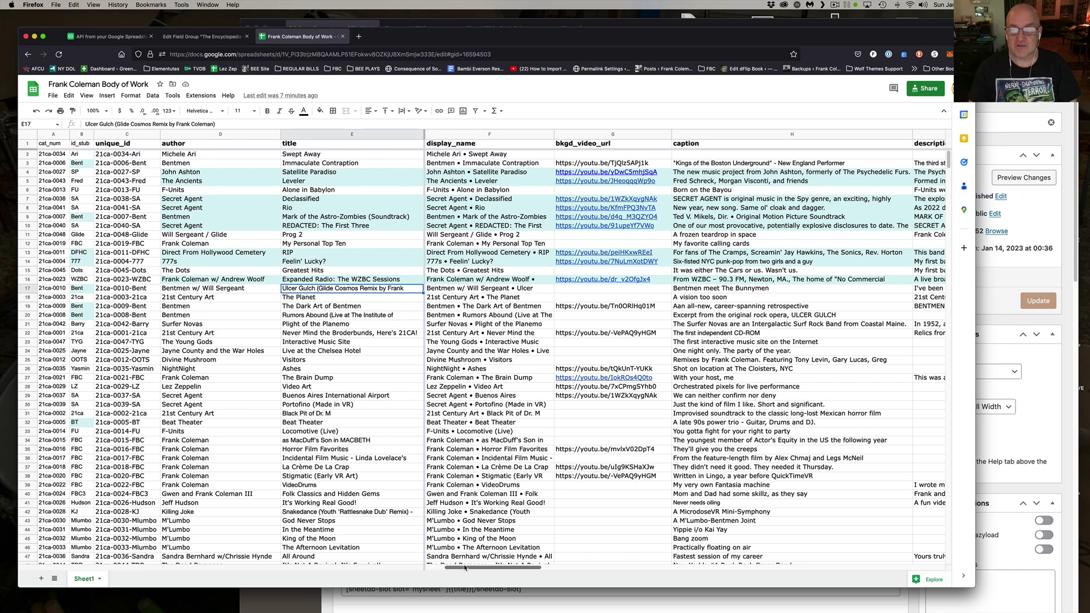
mouse_move(441, 568)
left_mouse_down()
mouse_move(633, 566)
mouse_move(602, 568)
left_mouse_up()
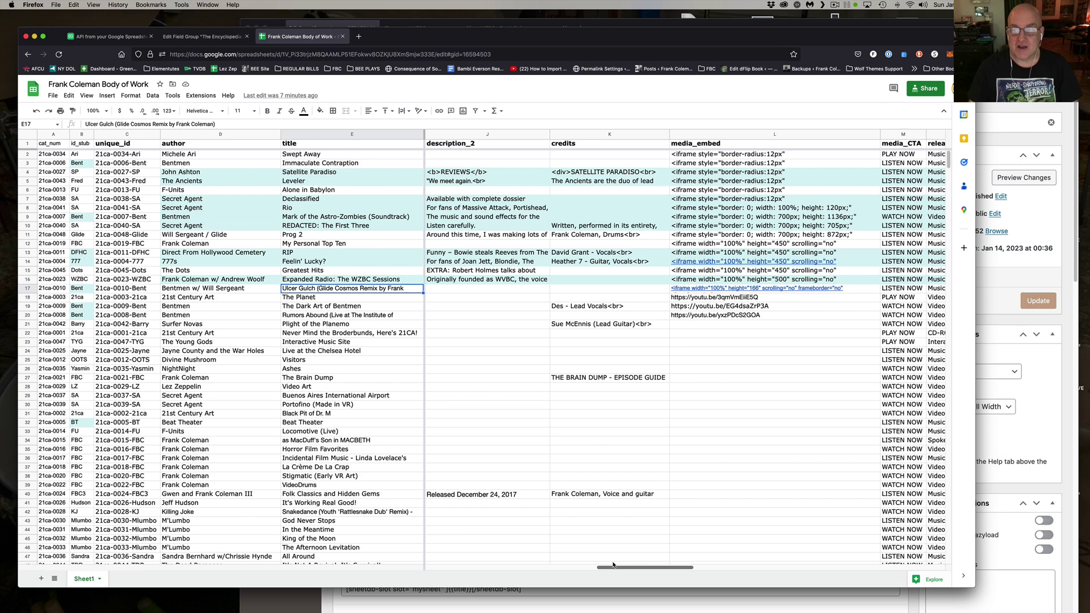
left_click(698, 153)
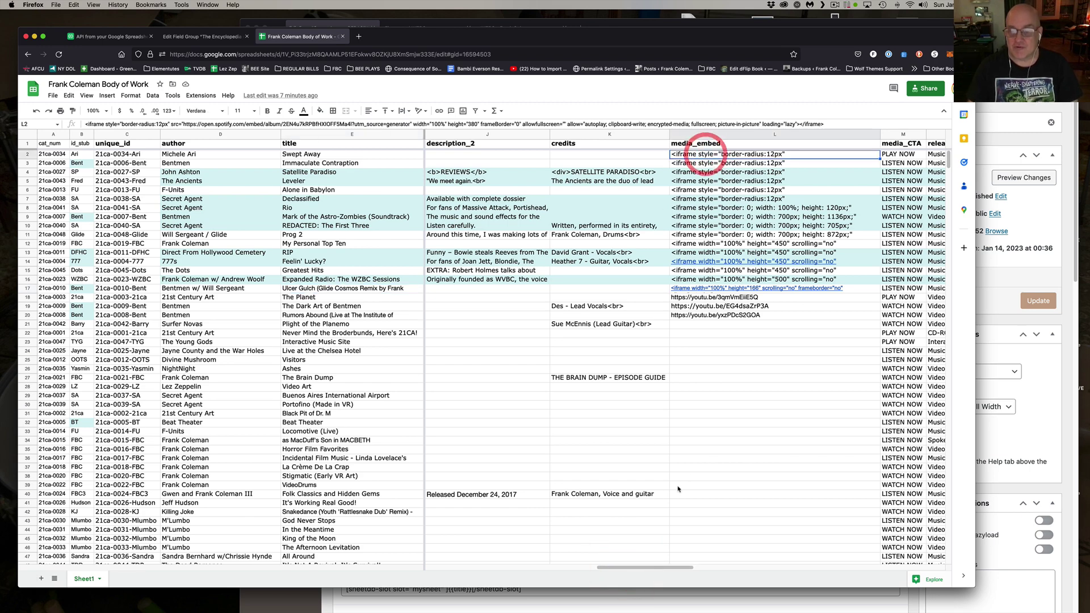
mouse_move(638, 567)
left_mouse_down()
mouse_move(829, 568)
mouse_move(443, 567)
left_mouse_up()
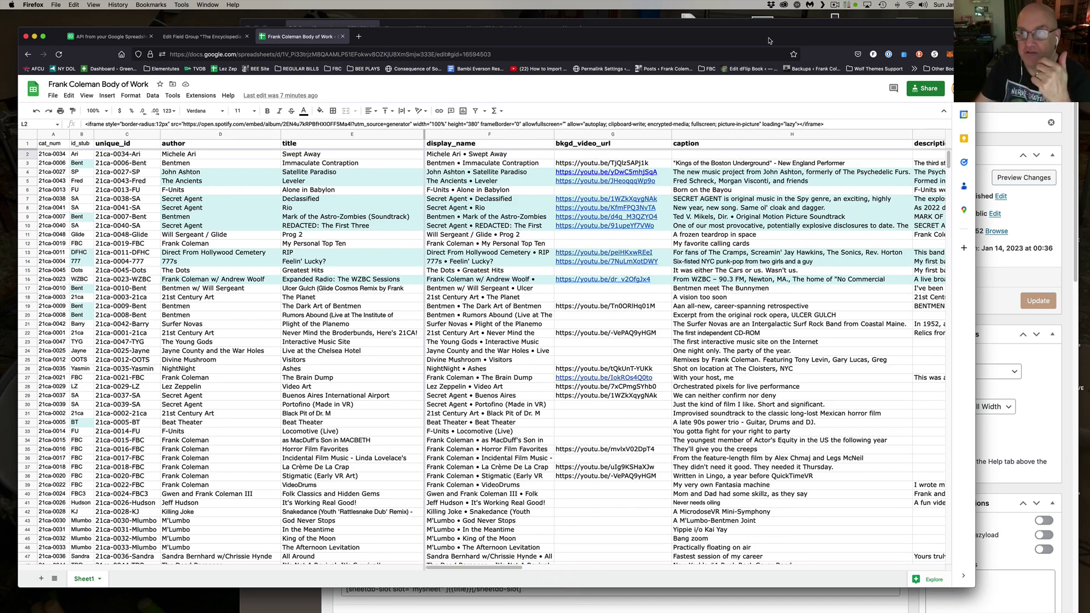
left_click_drag(770, 31, 570, 351)
left_click(571, 256)
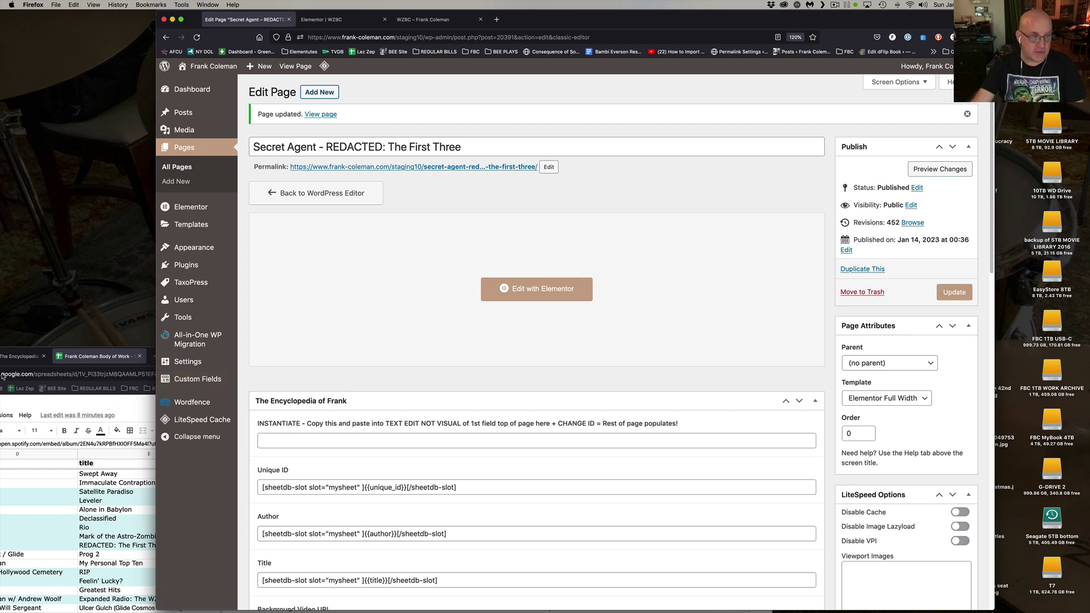
Step: Review the Secret Agent page's shortcode fields and open Custom Fields in a new tab
left_click(566, 92)
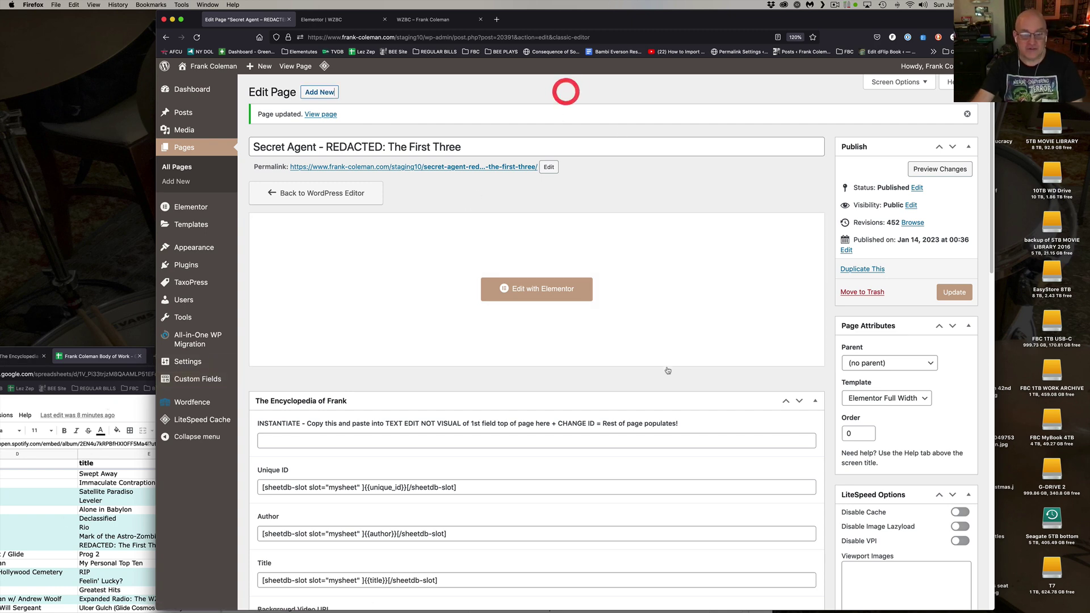
scroll(667, 370, "down", 5)
scroll(668, 370, "down", 3)
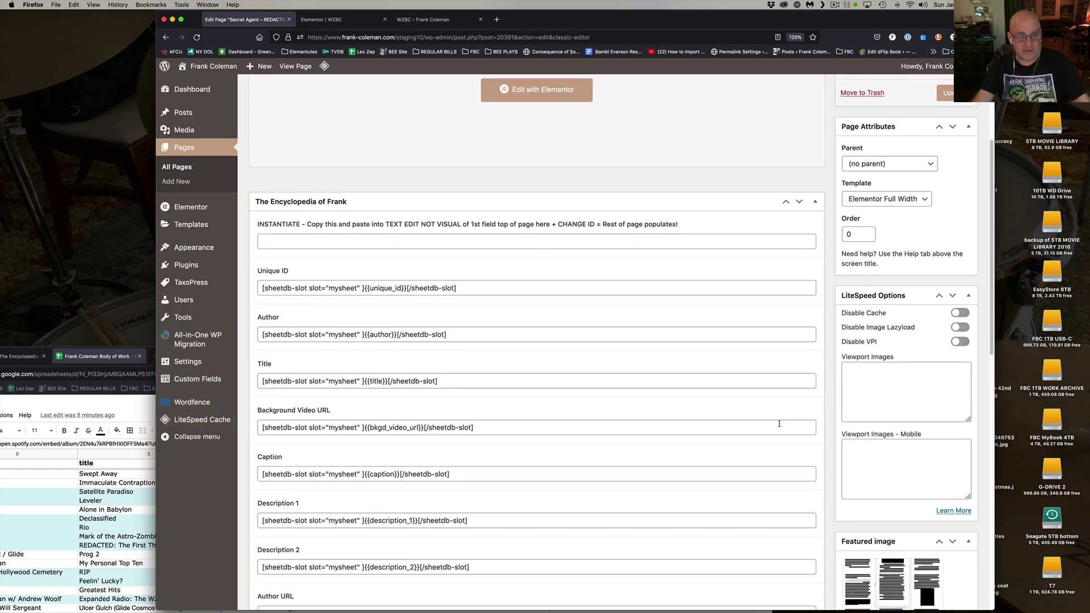
scroll(758, 423, "down", 3)
scroll(758, 423, "down", 2)
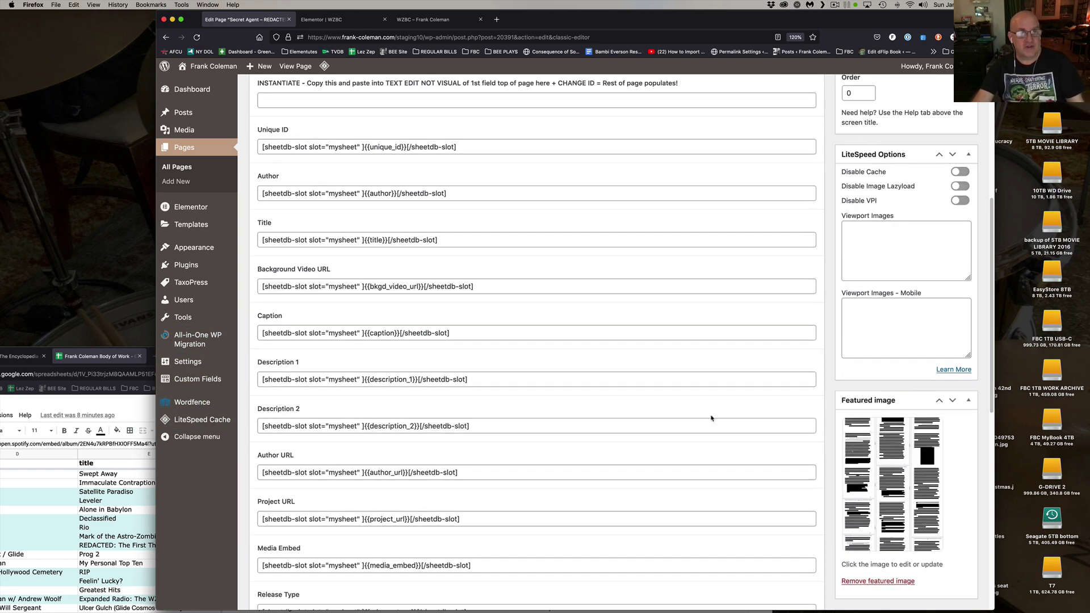
right_click(191, 383)
left_click(271, 382)
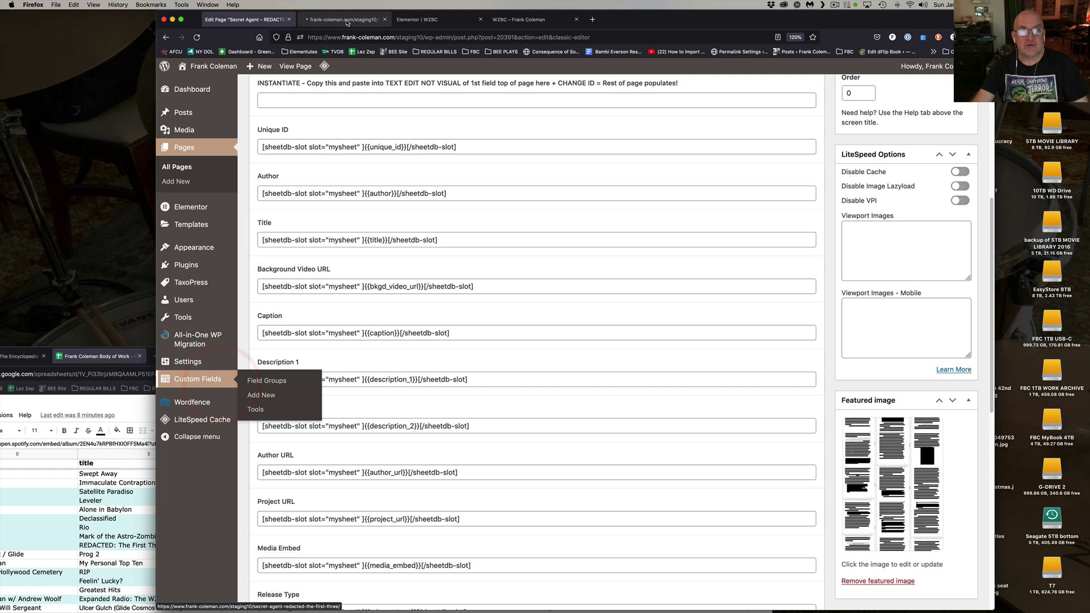
Step: Compare The Encyclopedia of Frank field group's fields against the spreadsheet's title column
left_click(346, 20)
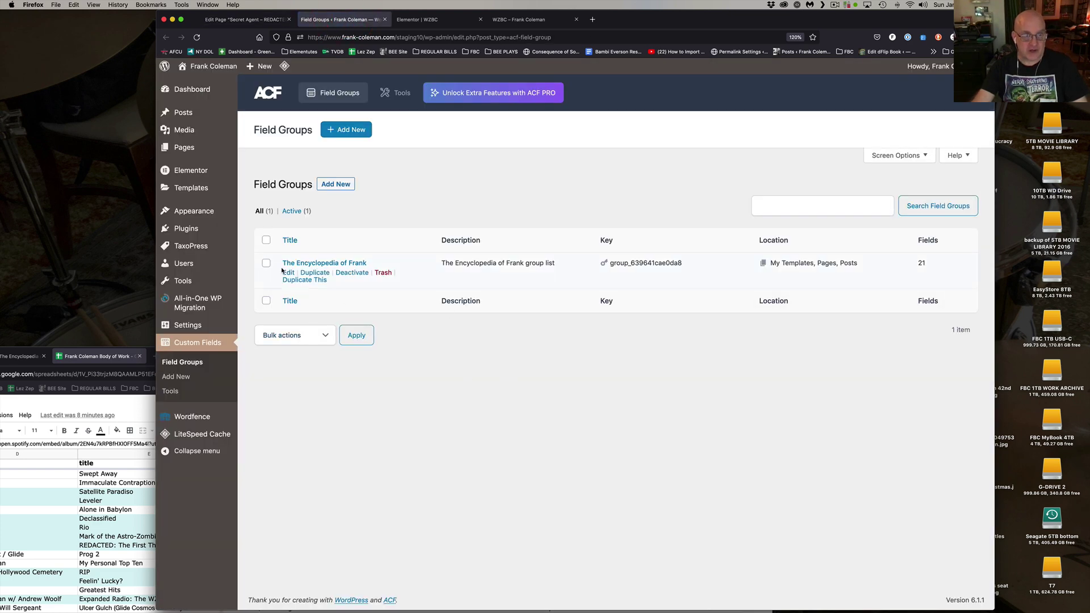
left_click(287, 269)
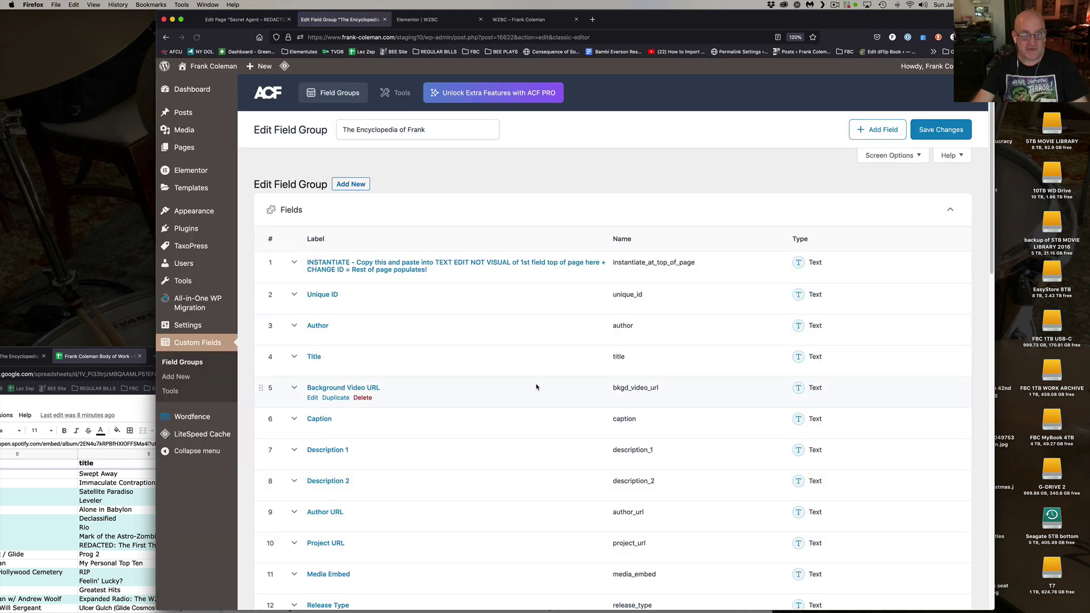
scroll(582, 425, "down", 2)
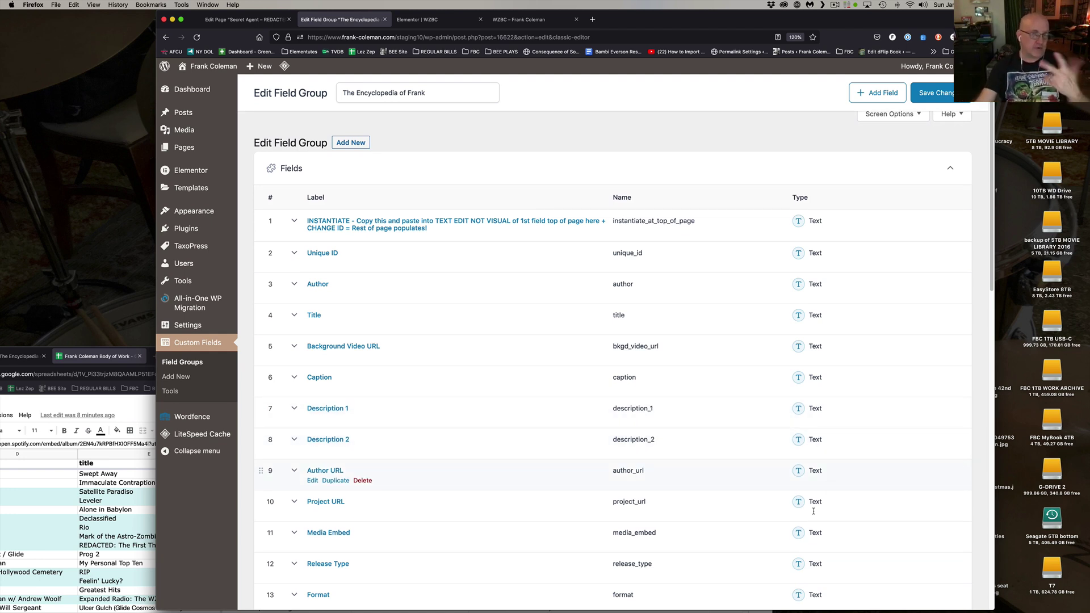
scroll(527, 526, "down", 3)
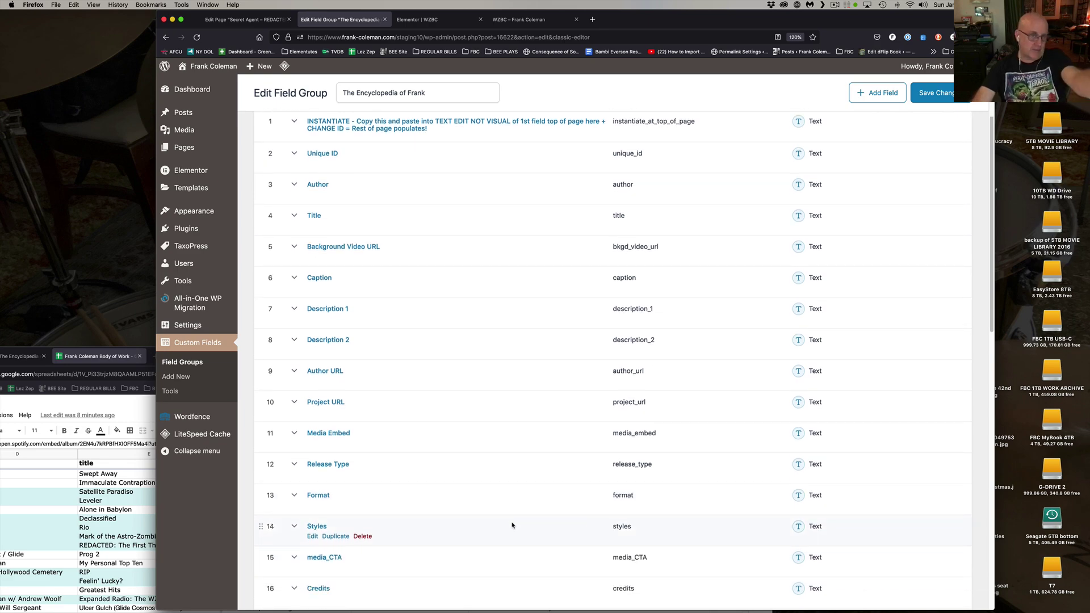
scroll(512, 525, "down", 3)
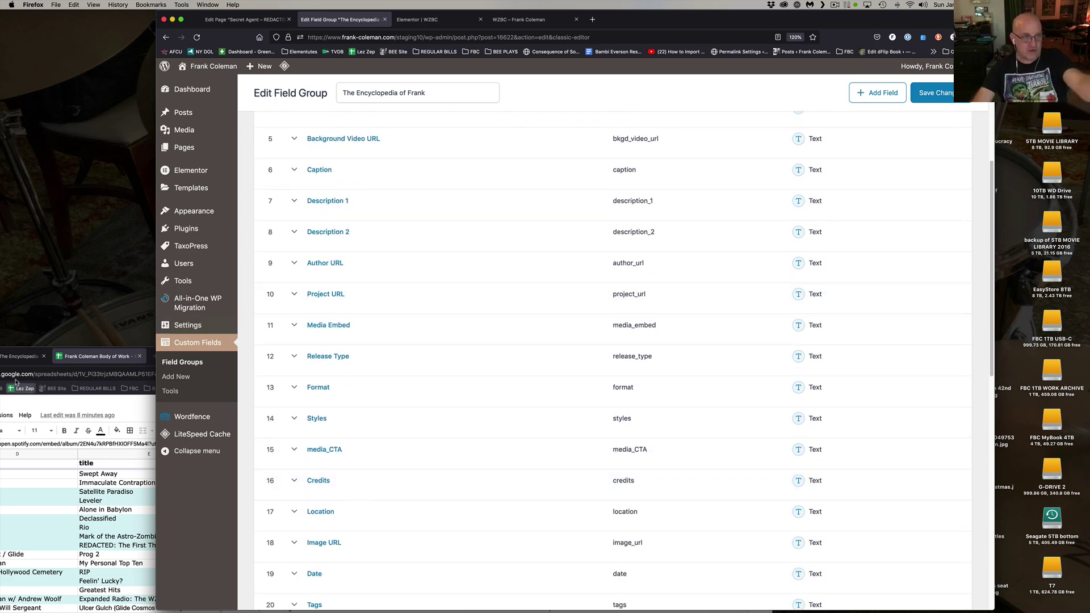
left_click(107, 357)
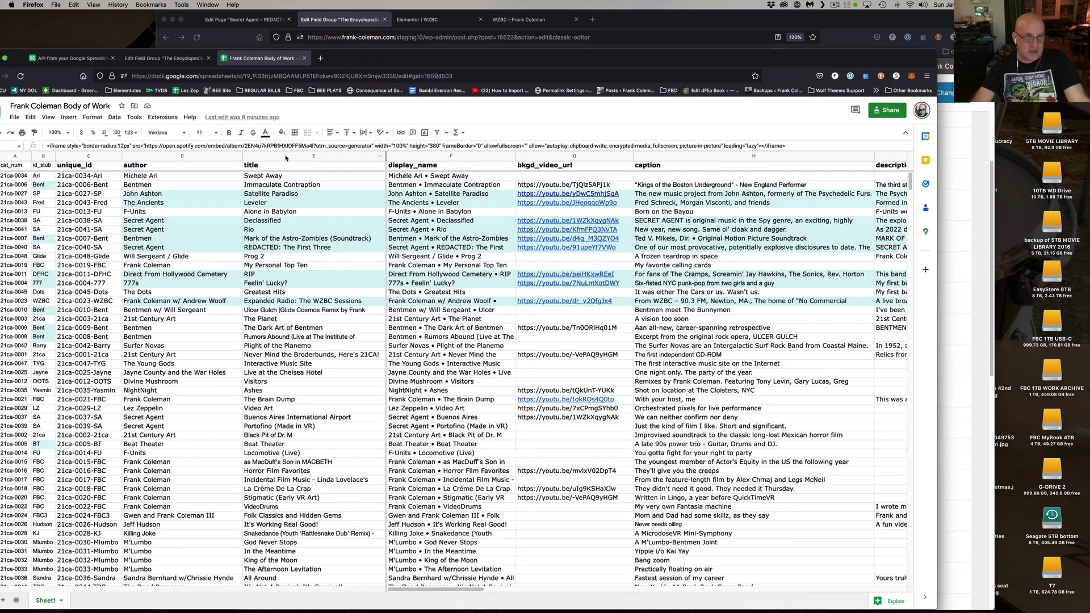
left_click(251, 164)
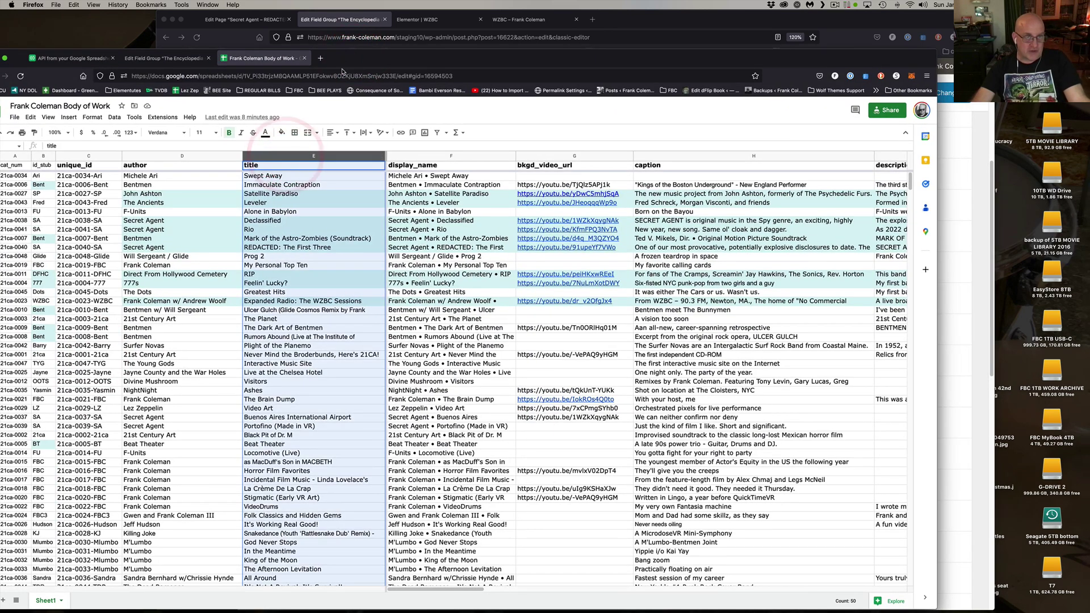
left_click_drag(350, 53, 215, 451)
left_click(426, 255)
mouse_move(328, 231)
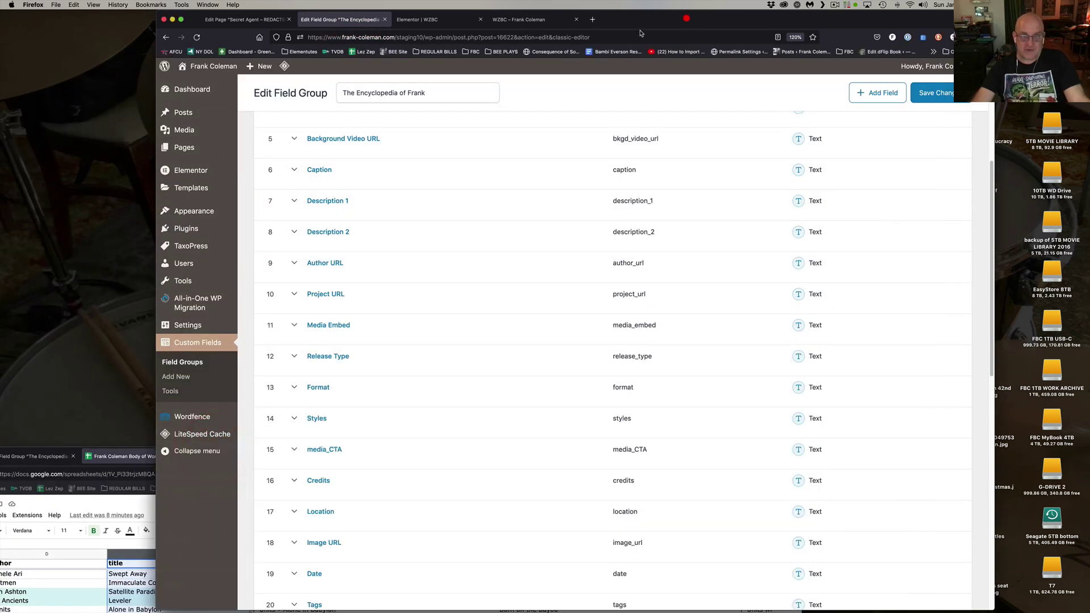
scroll(482, 232, "up", 3)
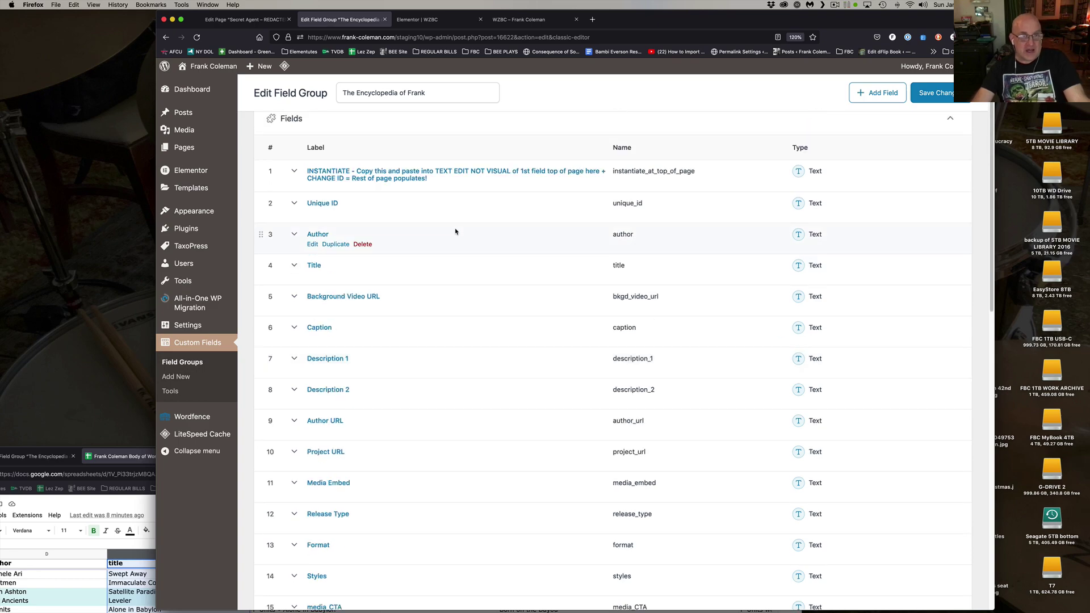
scroll(450, 230, "down", 3)
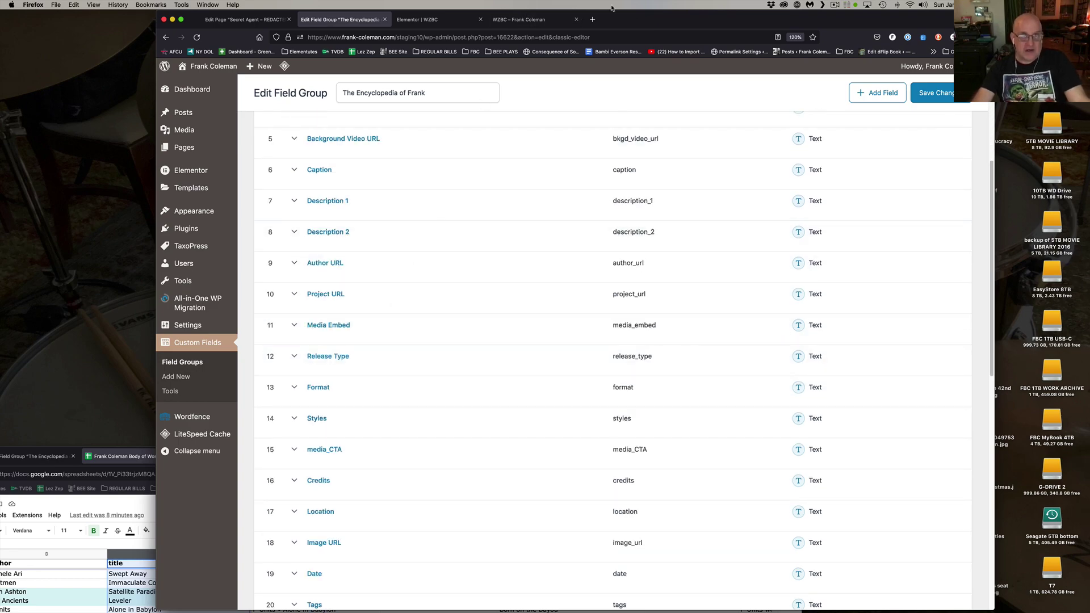
left_click_drag(639, 19, 826, 19)
left_click_drag(249, 451, 289, 127)
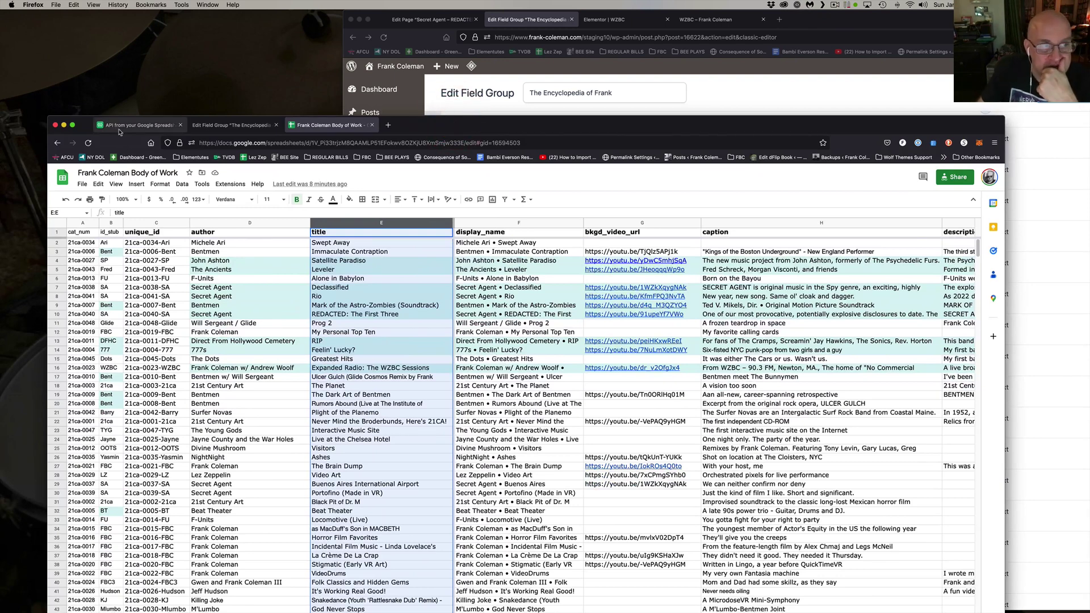
Step: View the Body of Work SheetDB details: API endpoint and 404 requests this month
left_click(131, 125)
left_click_drag(468, 127, 428, 75)
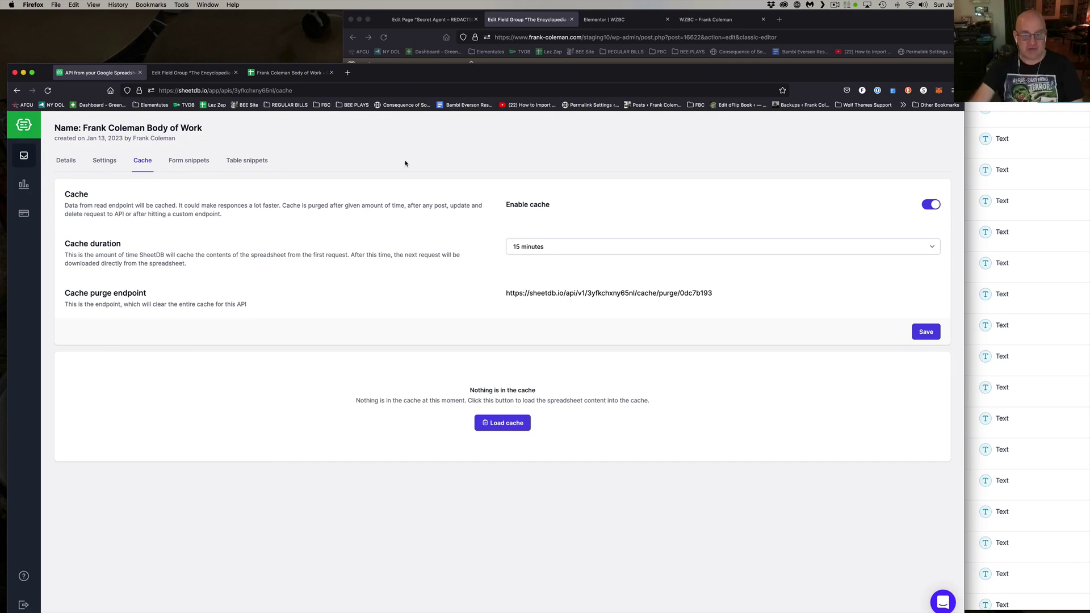
left_click(64, 161)
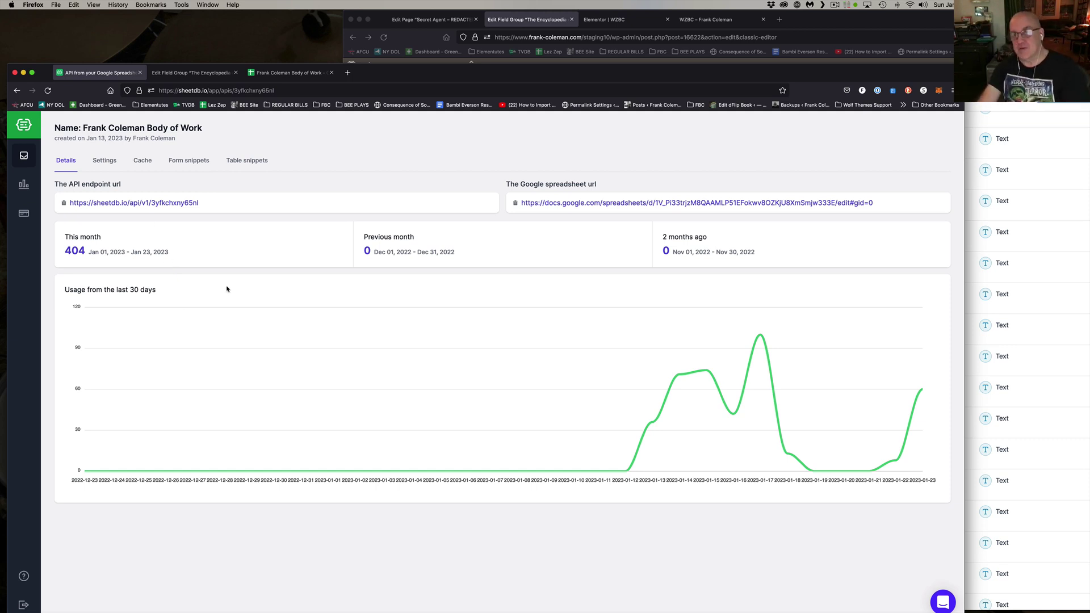
left_click_drag(402, 73, 409, 87)
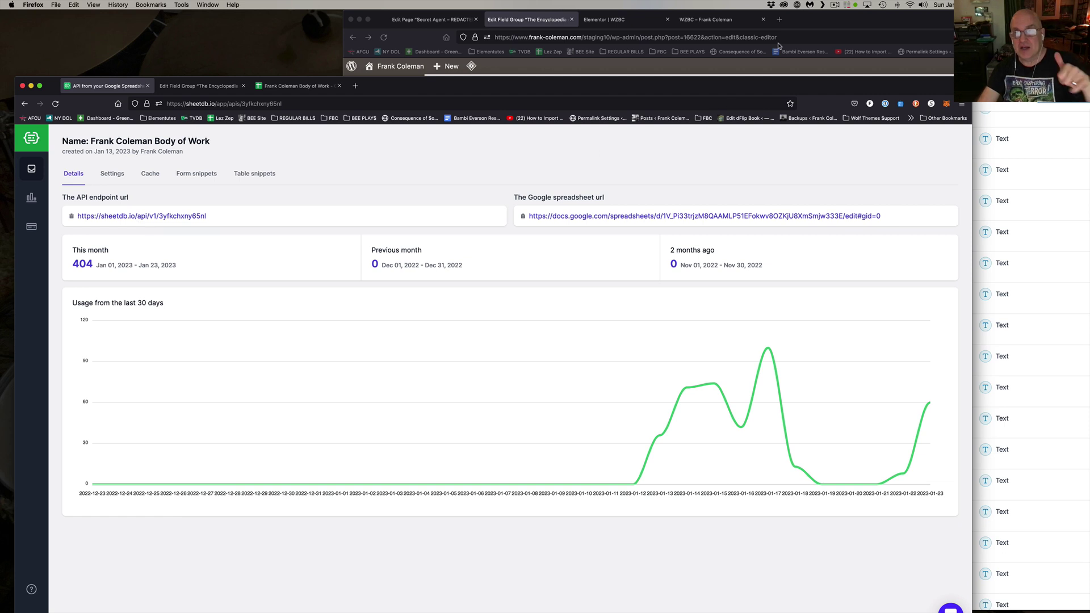
left_click(819, 19)
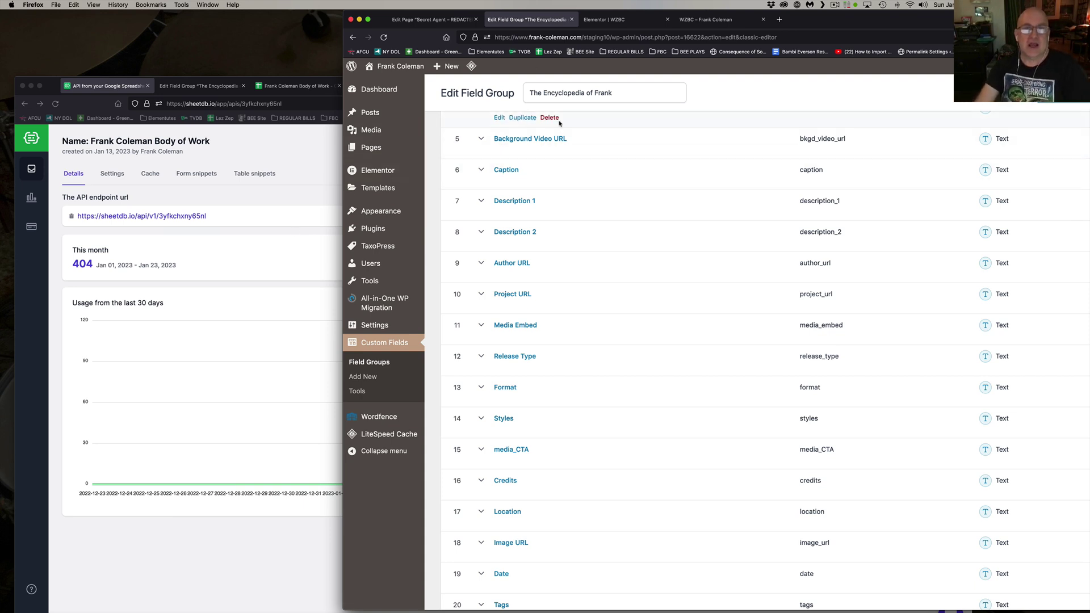
scroll(533, 210, "up", 5)
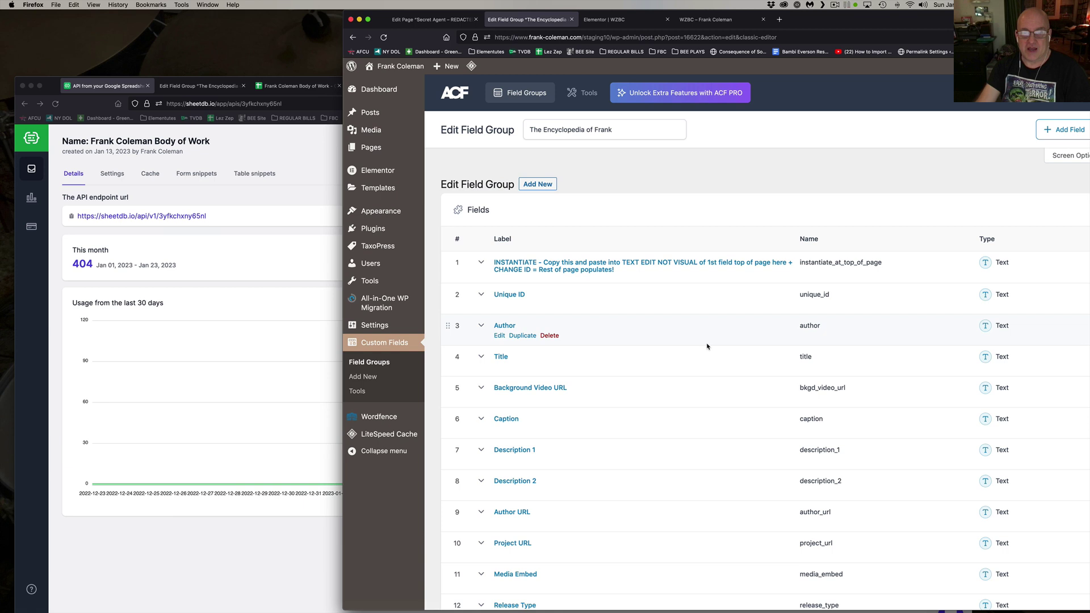
mouse_move(500, 357)
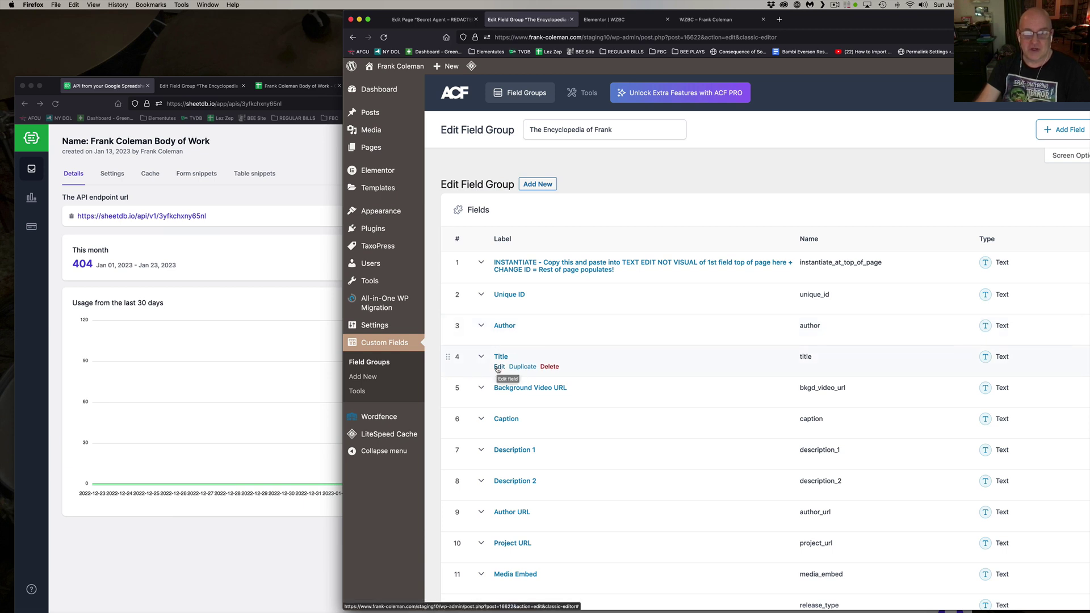
Step: Select the sheetdb shortcodes in the Title and INSTANTIATE fields' default values
left_click(499, 367)
scroll(595, 340, "down", 5)
scroll(749, 355, "down", 1)
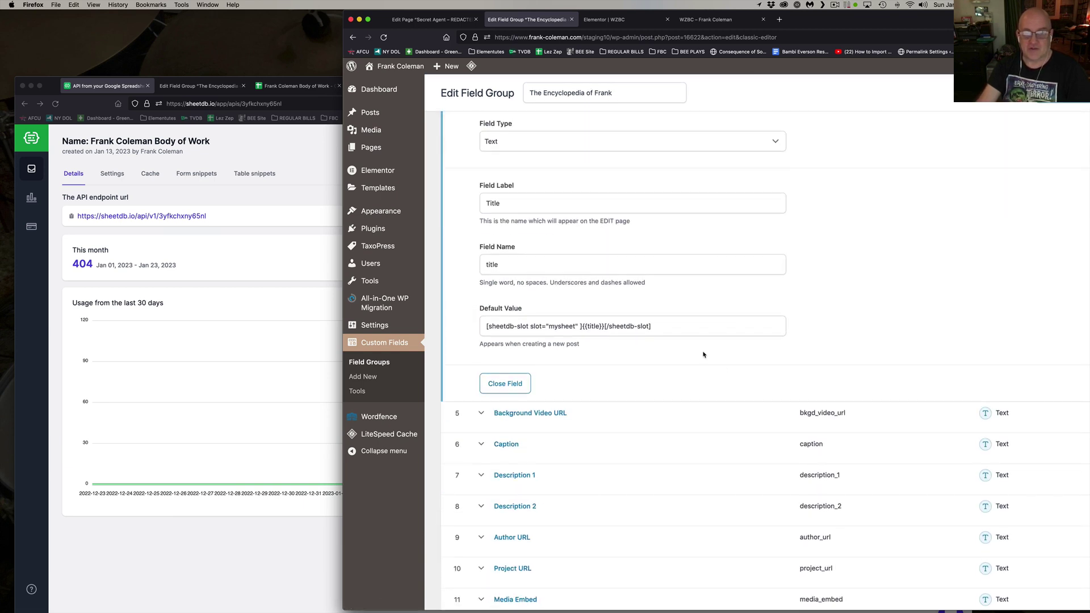
left_click(679, 328)
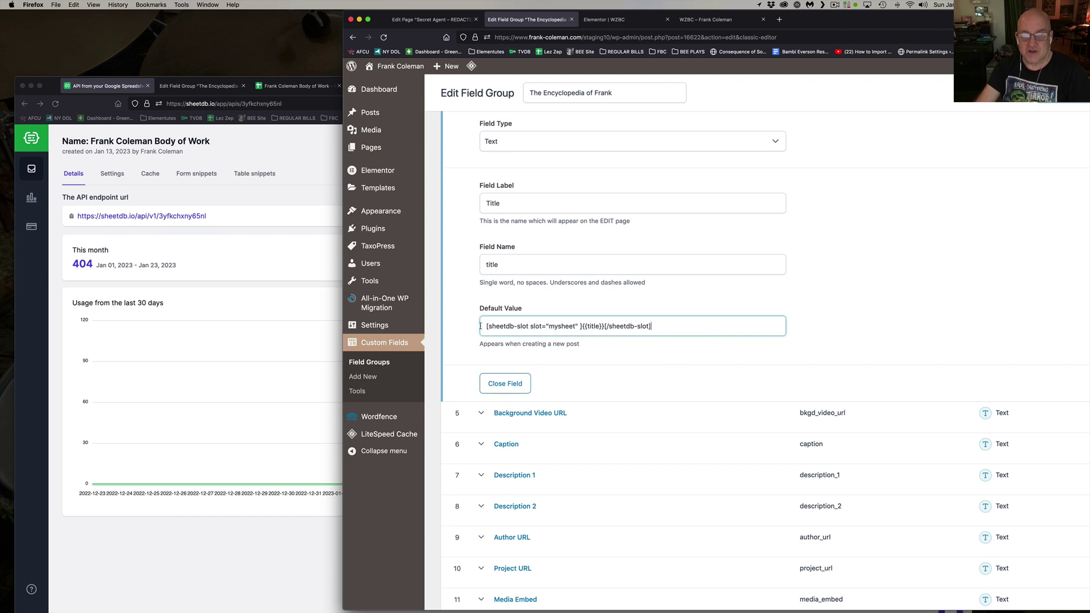
left_click_drag(482, 325, 682, 327)
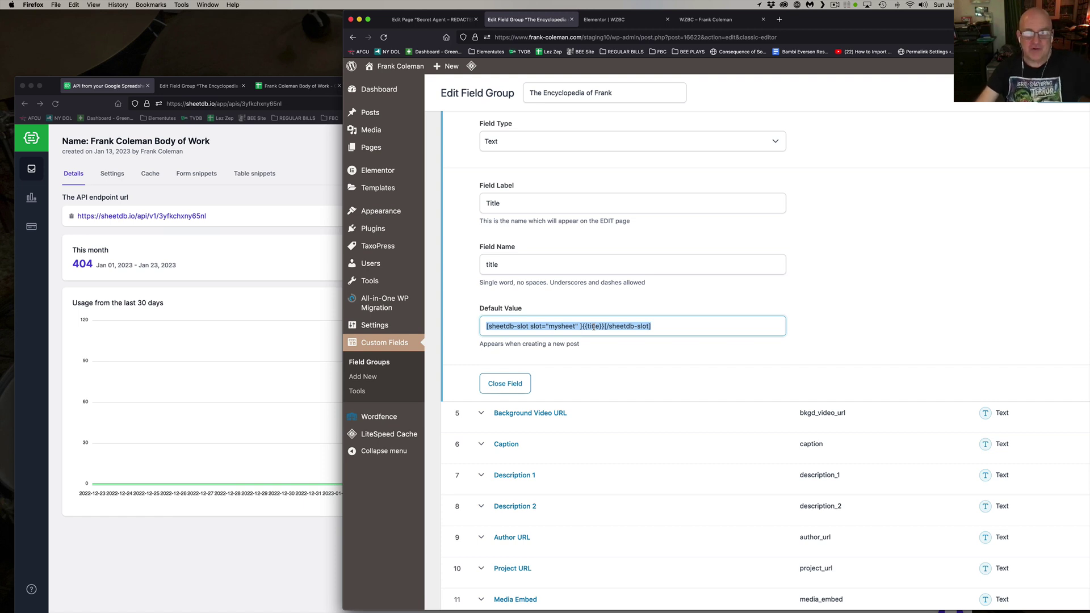
scroll(642, 330, "up", 5)
scroll(664, 397, "up", 1)
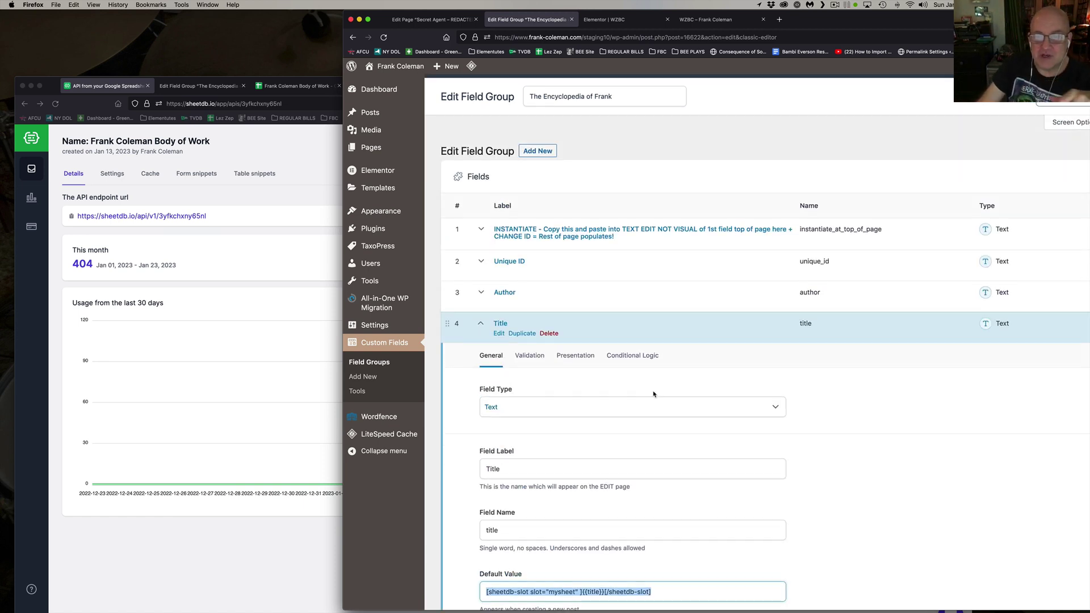
left_click(499, 238)
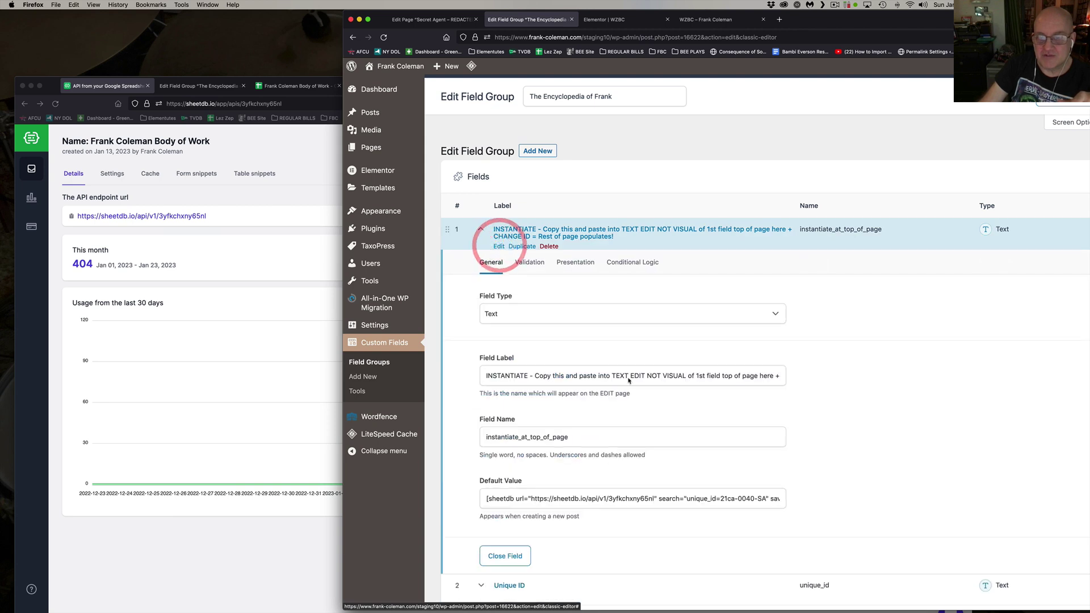
scroll(497, 401, "down", 3)
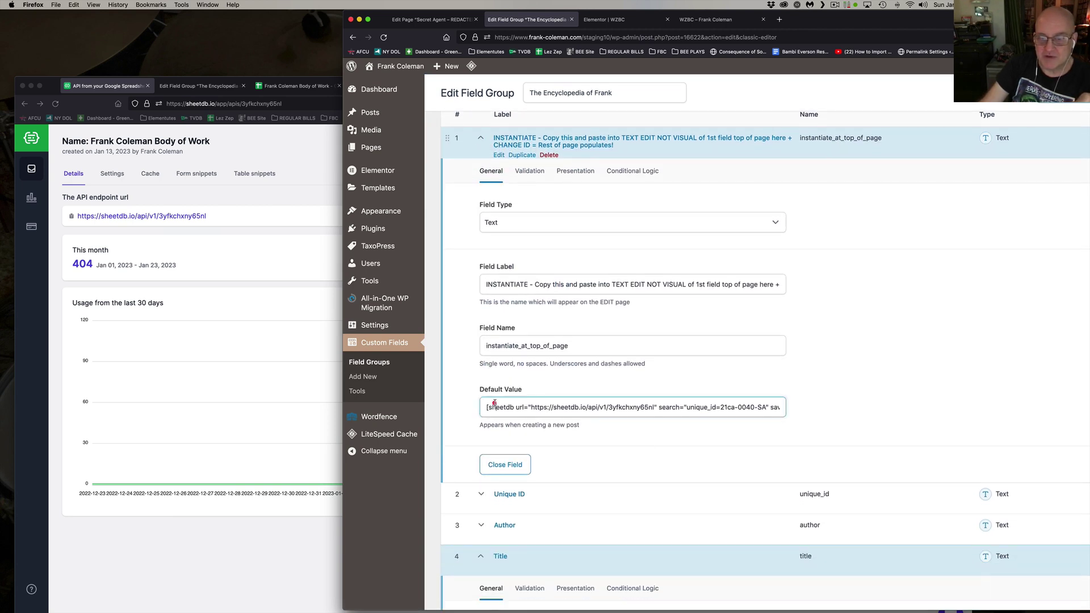
left_click_drag(488, 407, 700, 406)
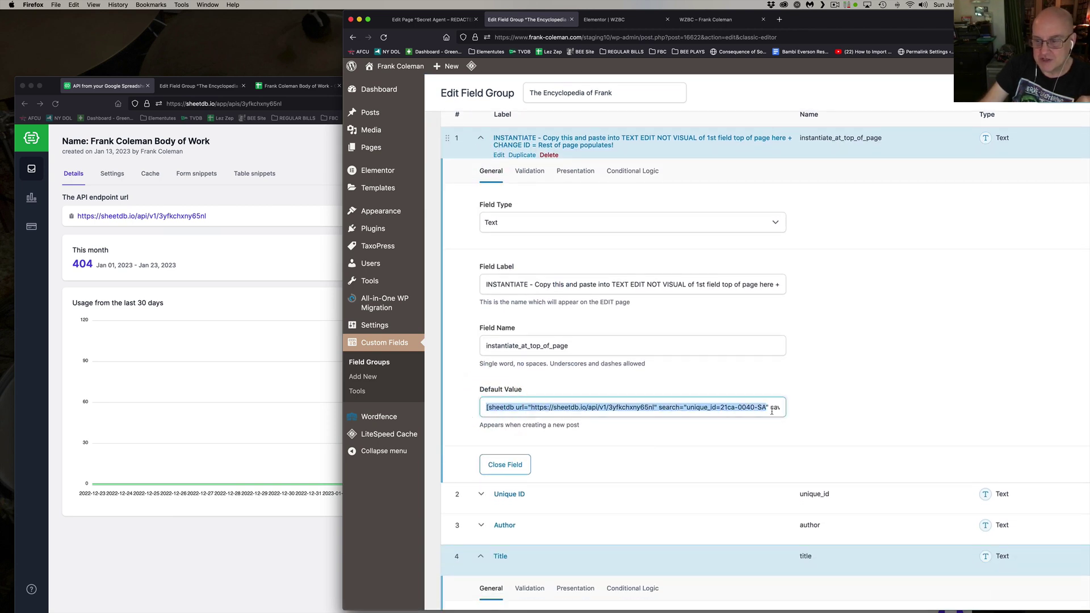
left_click_drag(772, 409, 797, 411)
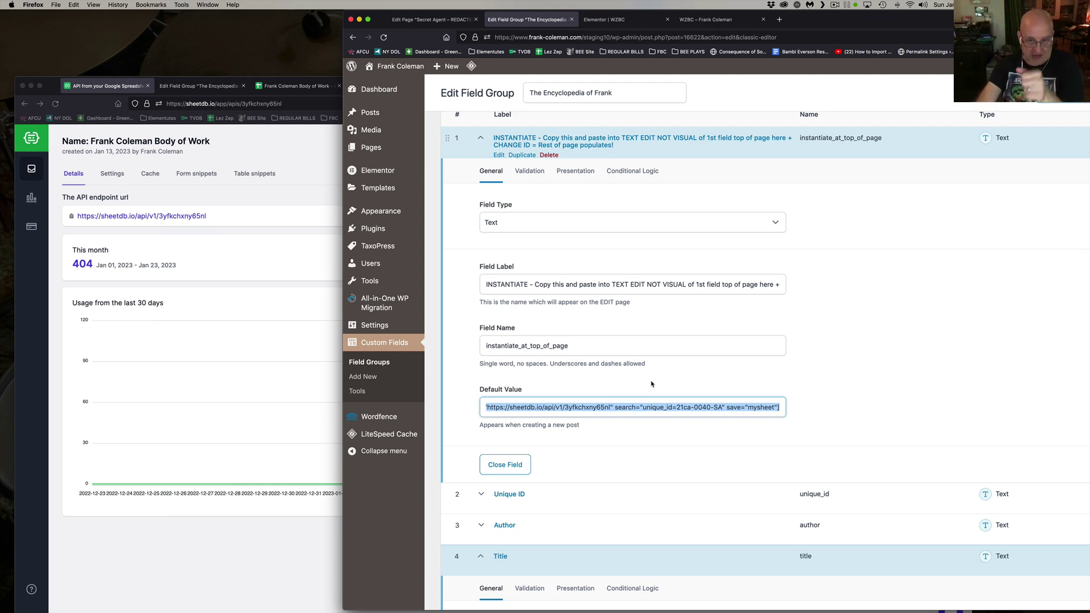
left_click(677, 407)
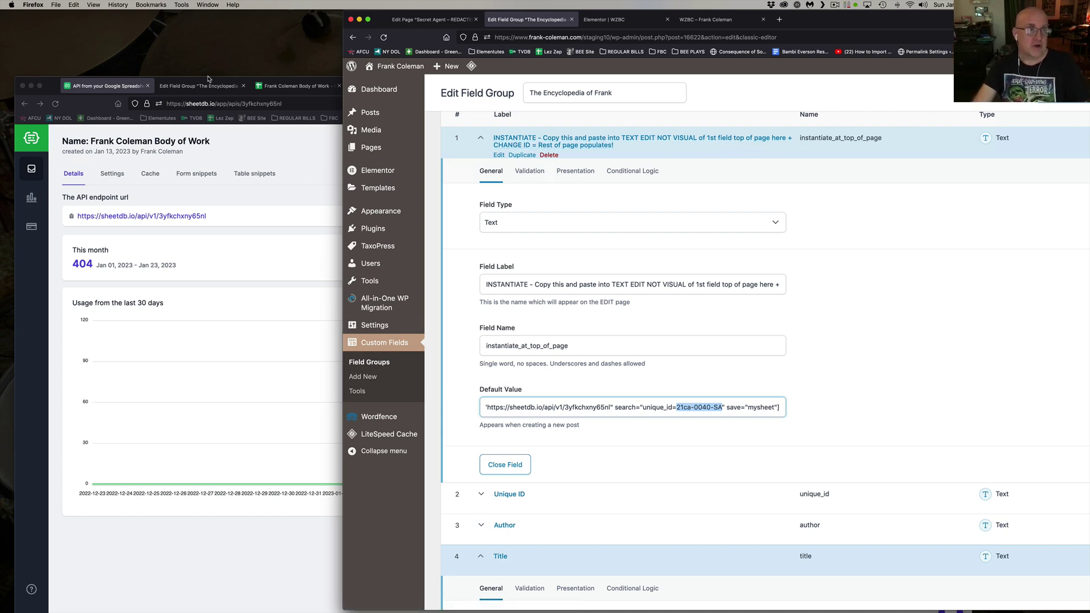
Step: Check the unique ID in Body of Work cell C14, then switch to the Elementor template
left_click(207, 85)
left_click(298, 85)
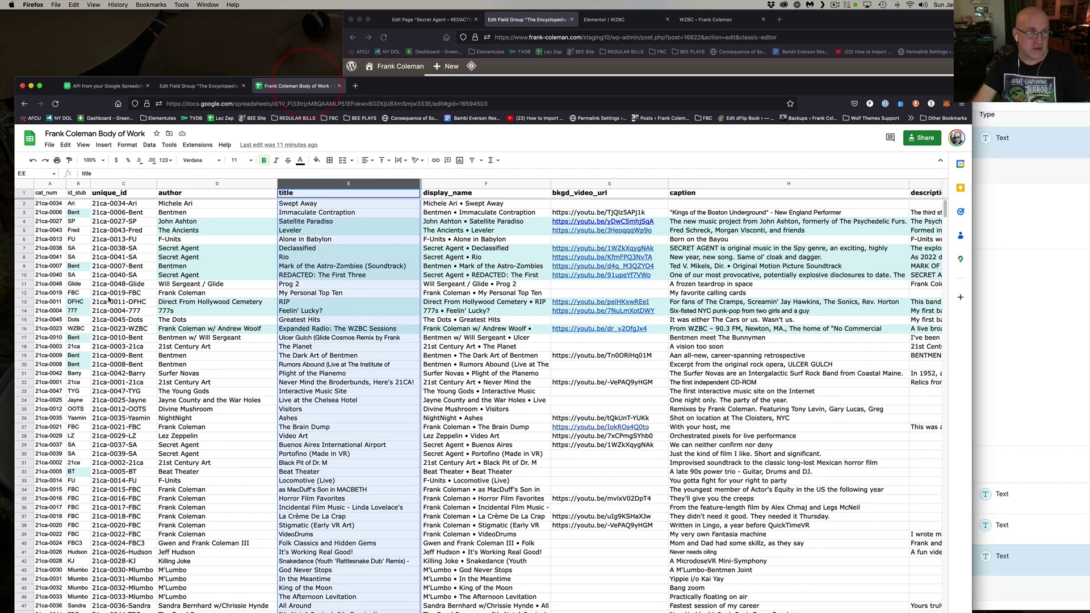
left_click(50, 312)
left_click(126, 311)
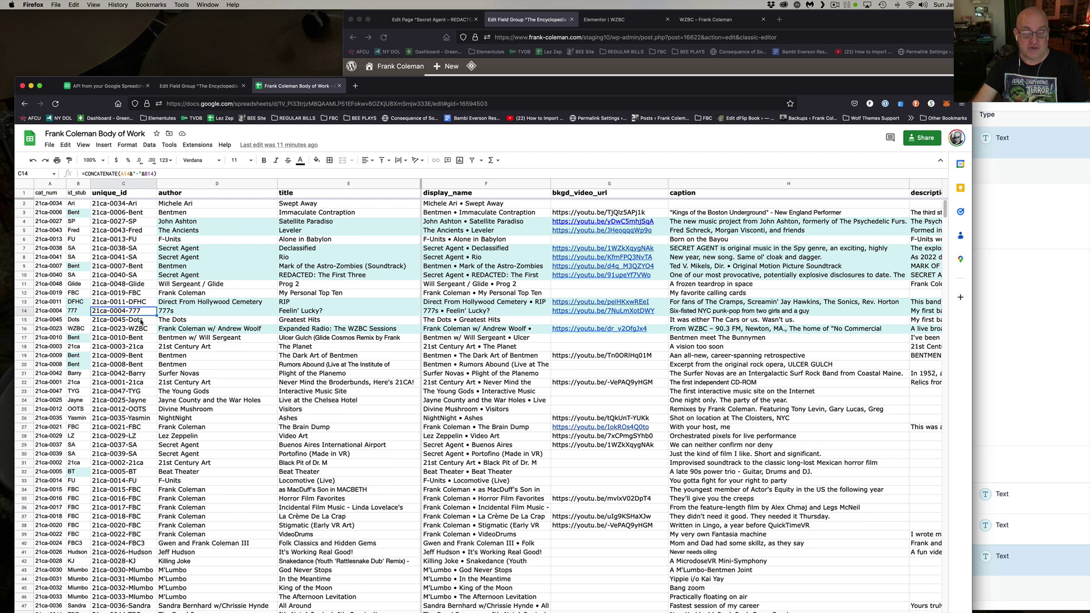
left_click(846, 31)
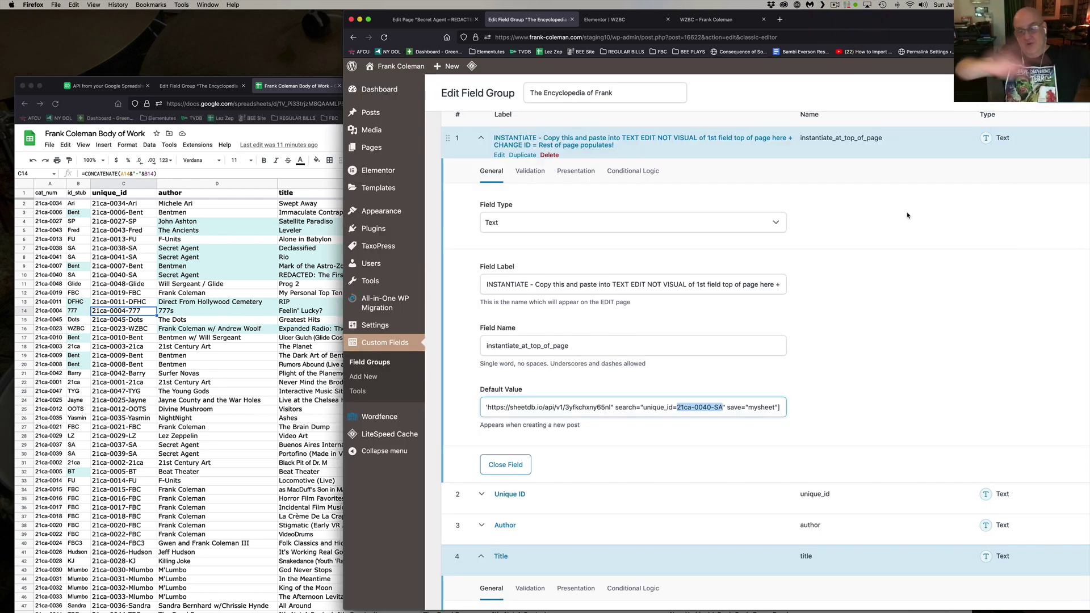
scroll(936, 425, "down", 8)
scroll(961, 511, "down", 6)
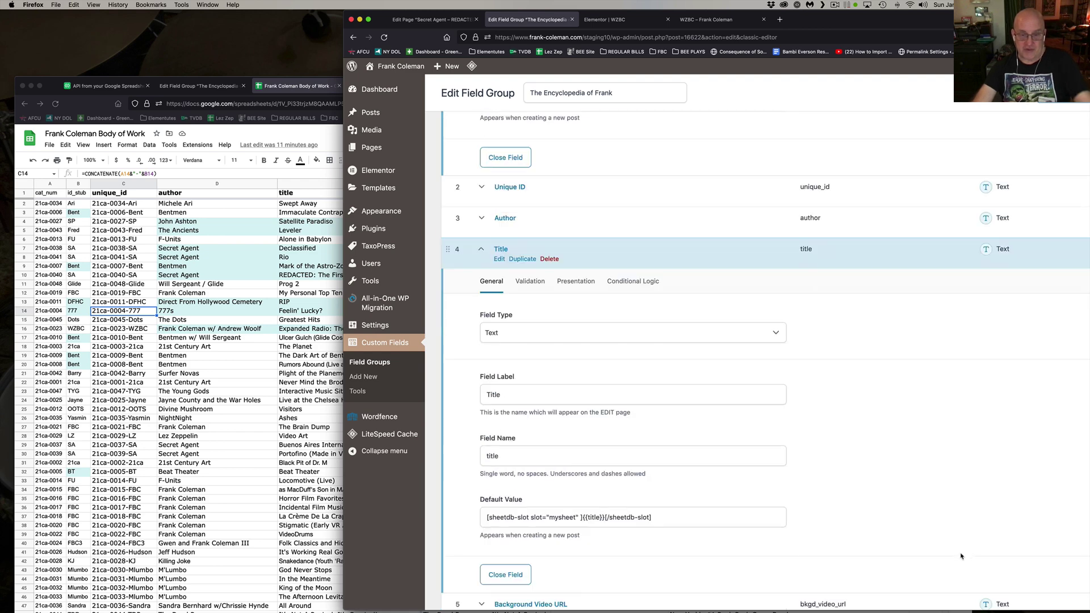
scroll(961, 556, "down", 5)
scroll(954, 554, "down", 5)
scroll(944, 549, "down", 5)
scroll(937, 541, "down", 5)
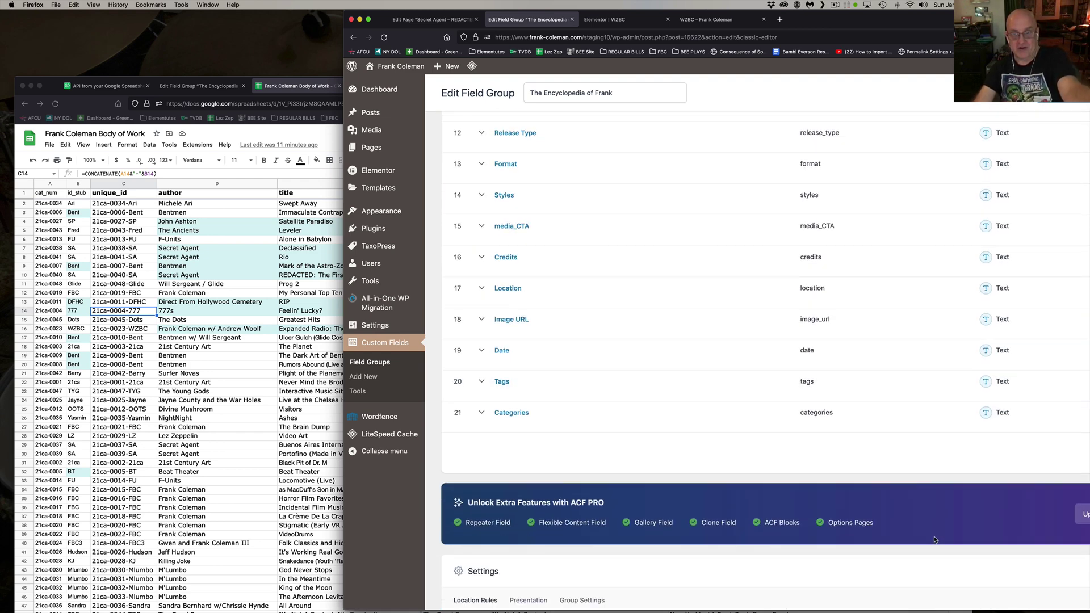
scroll(934, 528, "up", 5)
scroll(935, 426, "up", 5)
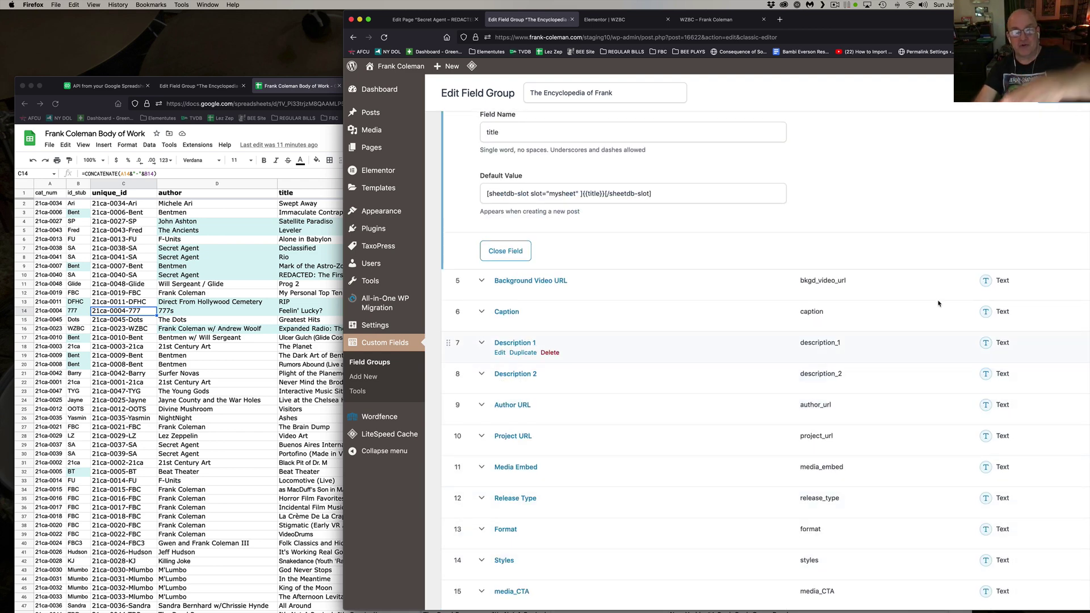
left_click(429, 20)
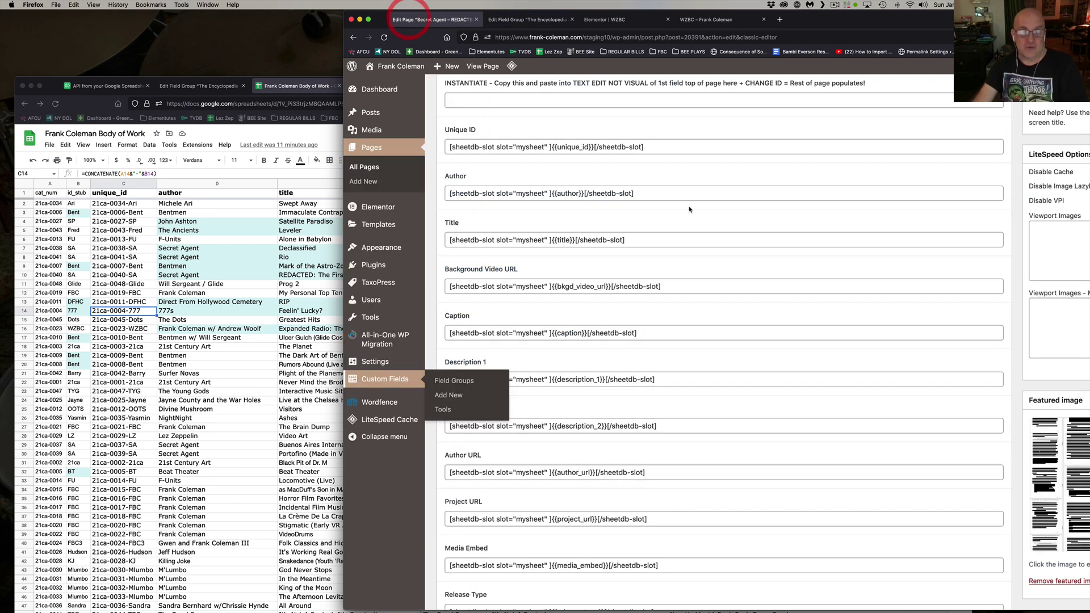
scroll(773, 285, "up", 2)
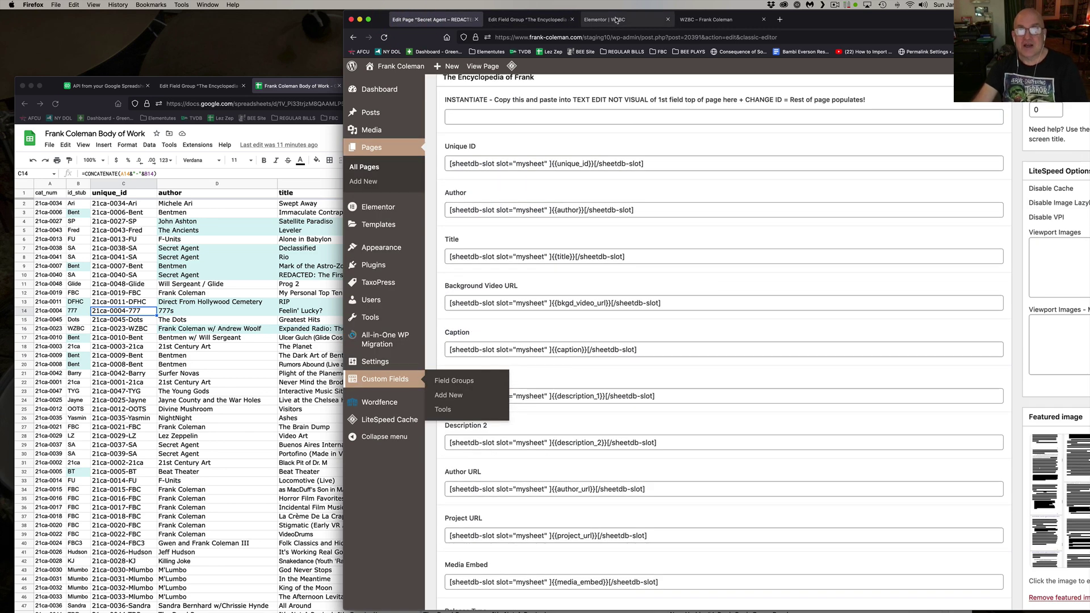
left_click(615, 18)
scroll(1007, 323, "down", 1)
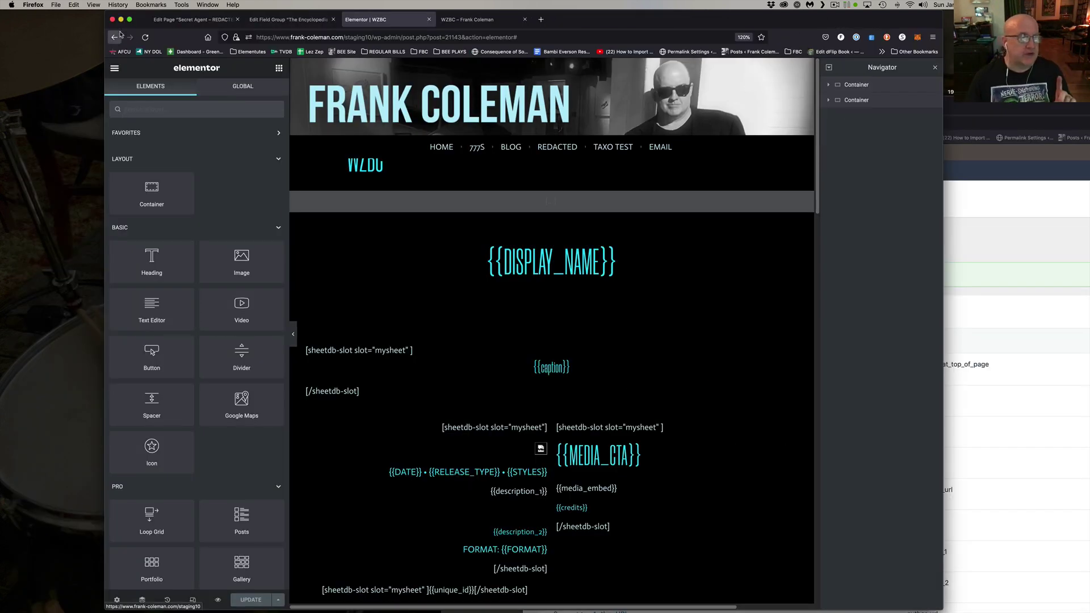
left_click(288, 19)
scroll(411, 308, "up", 10)
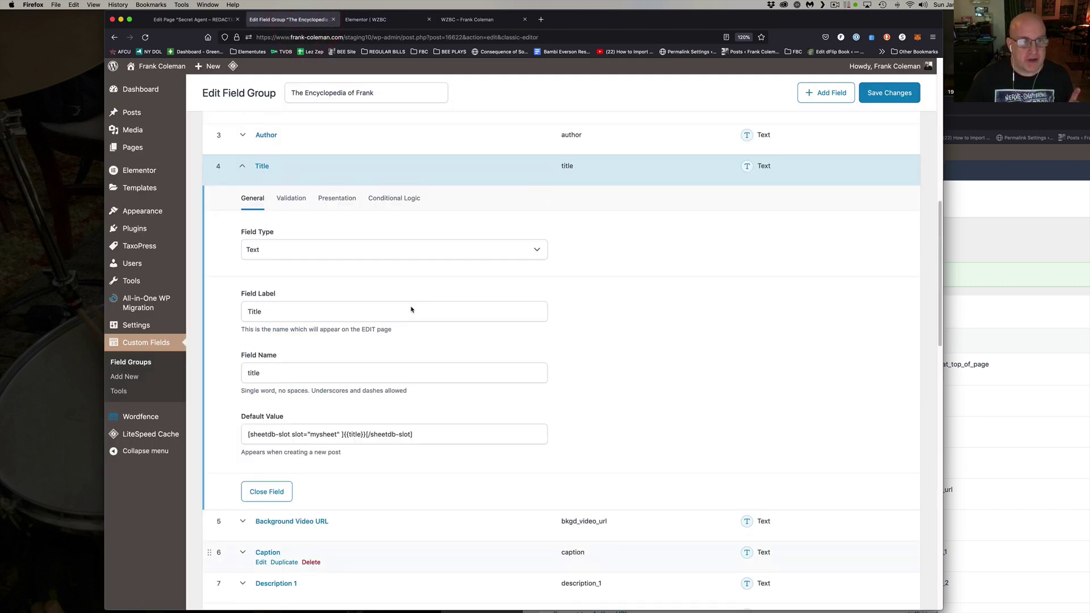
scroll(411, 308, "up", 4)
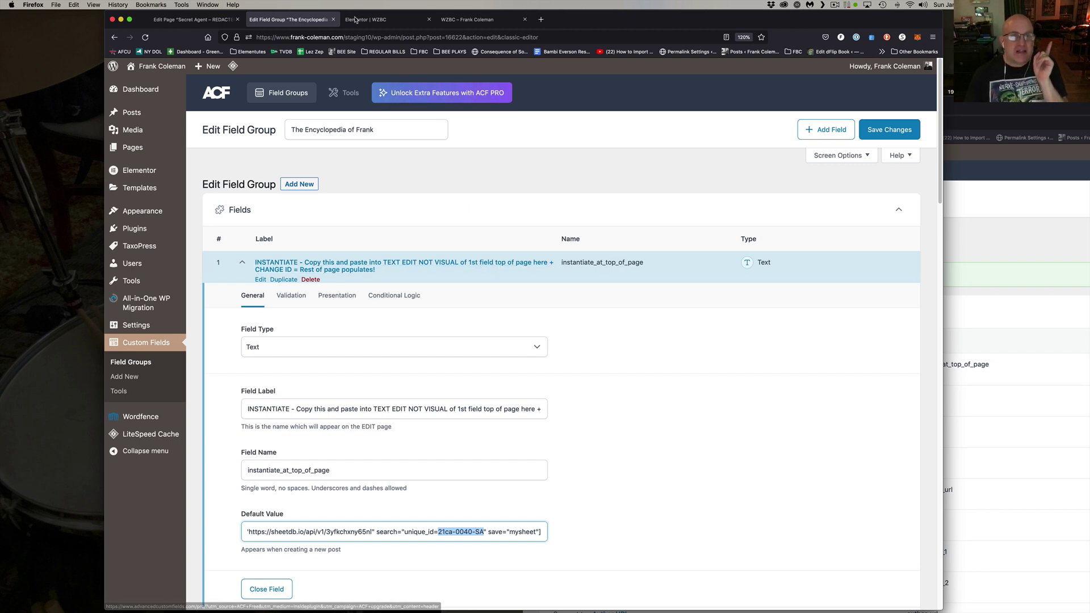
left_click(383, 20)
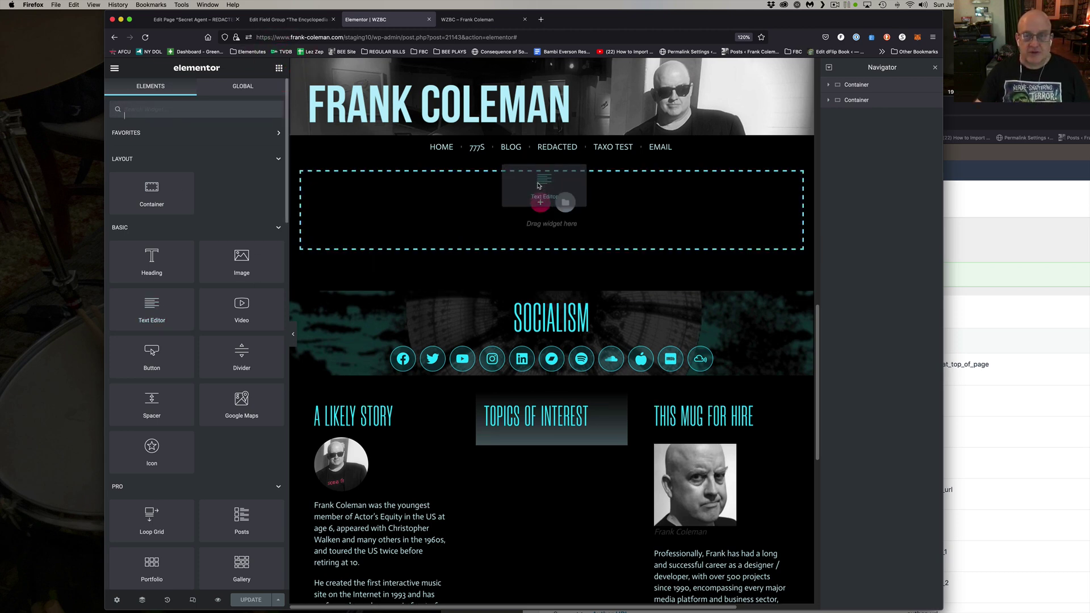
Step: Add a text block to the empty container containing the copied unique ID
left_click_drag(152, 311, 510, 211)
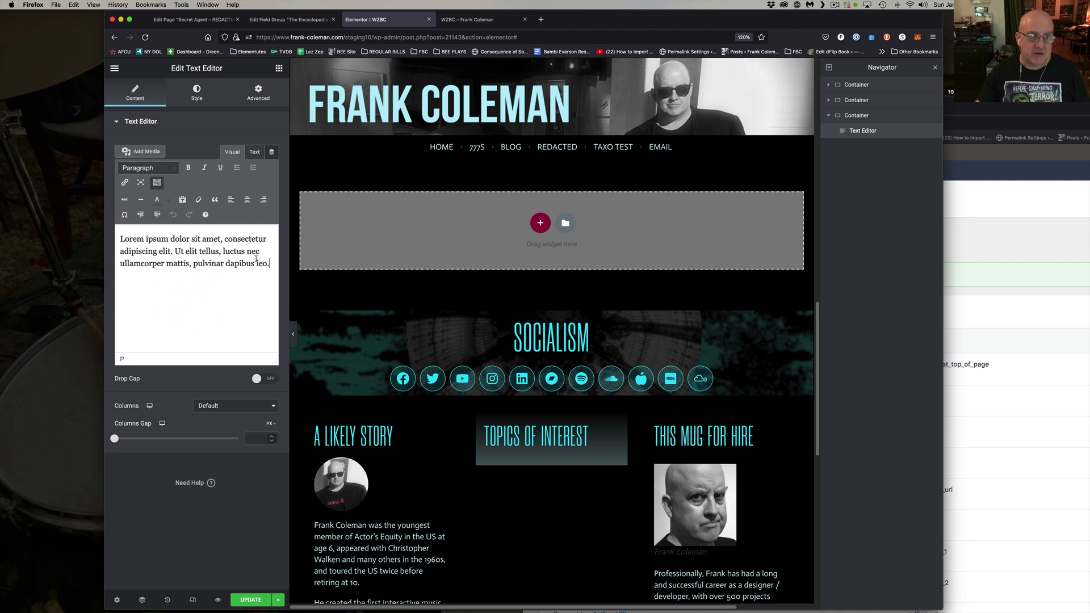
key("super+a")
key("super+v")
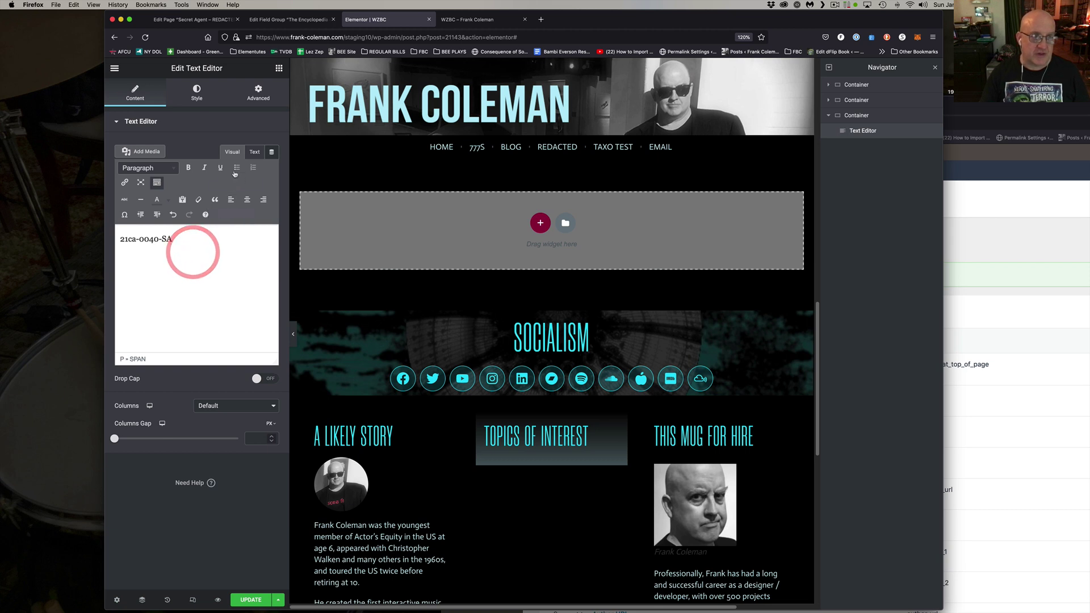
Step: Replace the text's span markup with plain 21ca-0040-SA, then delete its container
left_click_drag(192, 243, 57, 235)
key("super+c")
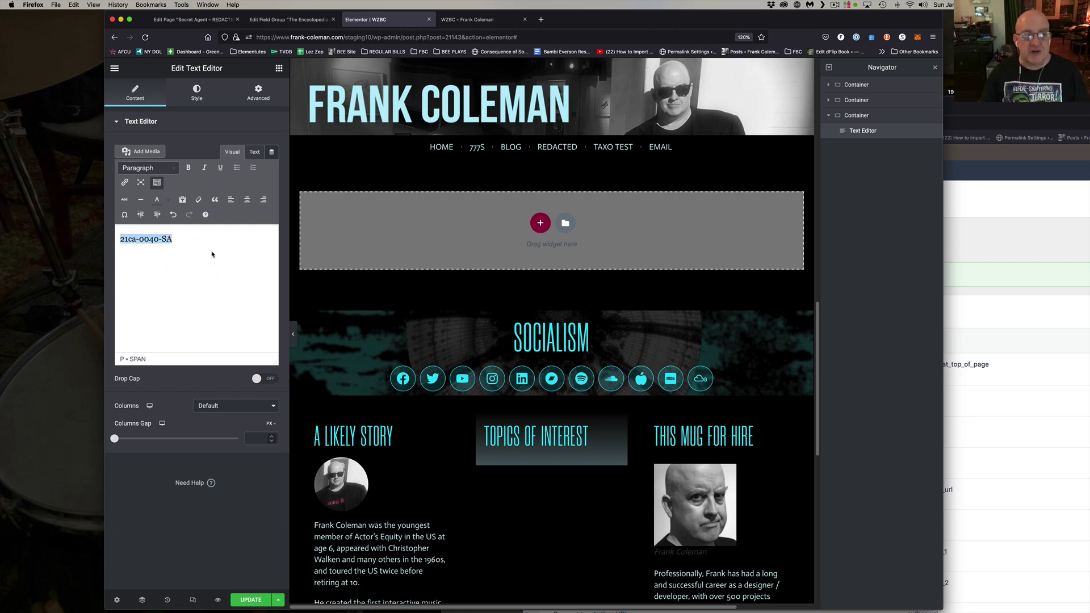
left_click(205, 247)
left_click(254, 152)
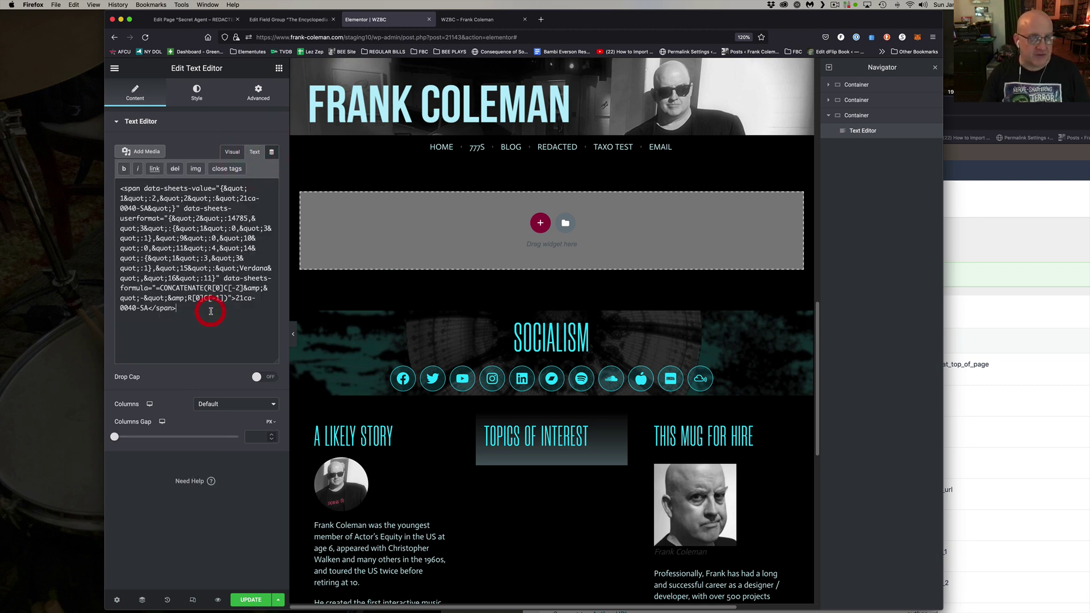
key("super+a")
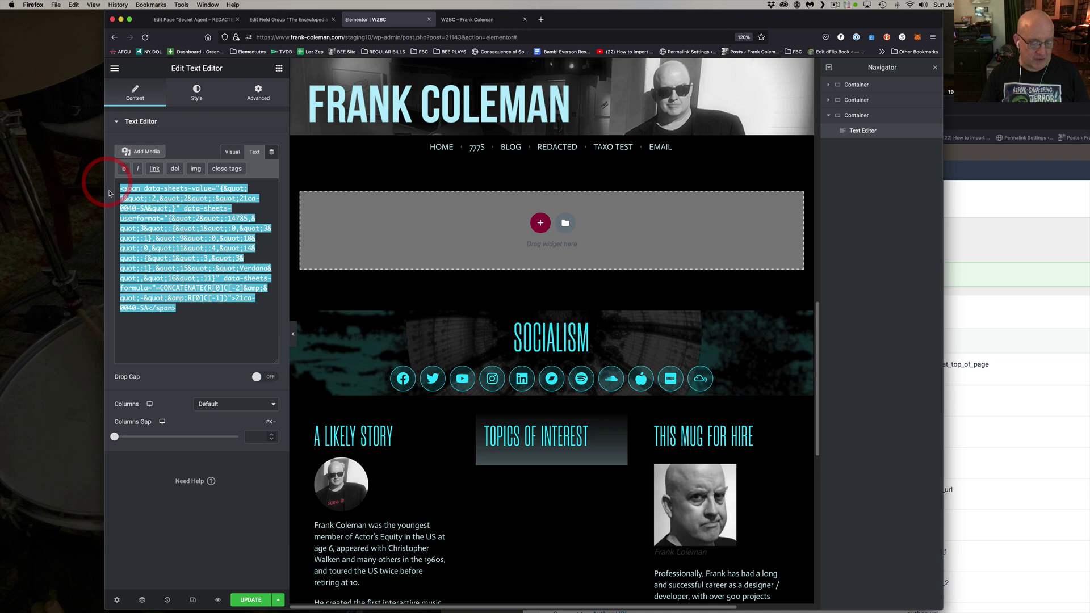
key("super+v")
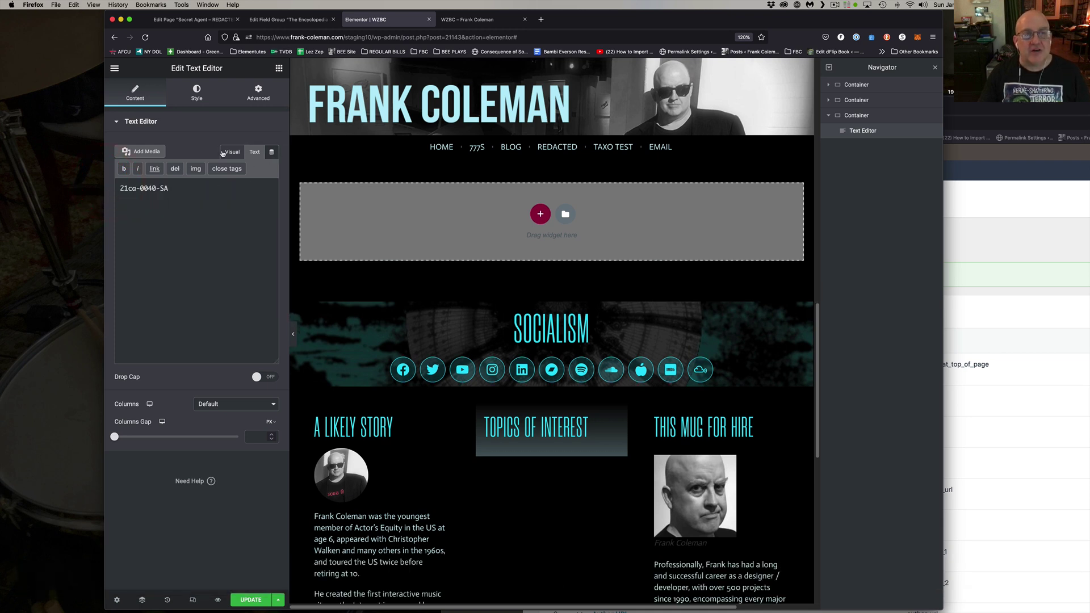
left_click(231, 152)
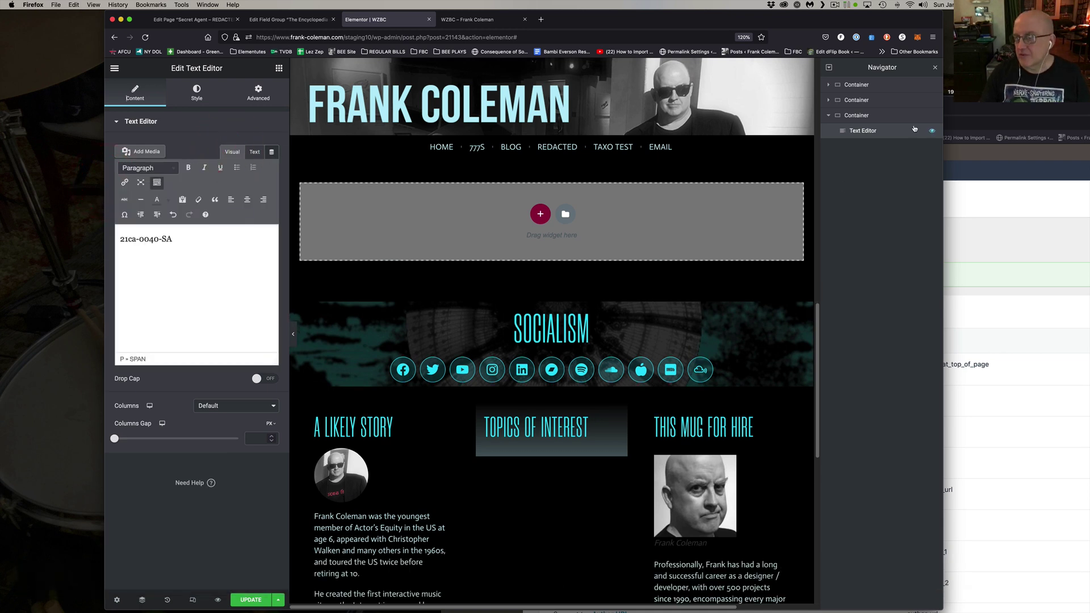
right_click(860, 121)
left_click(855, 299)
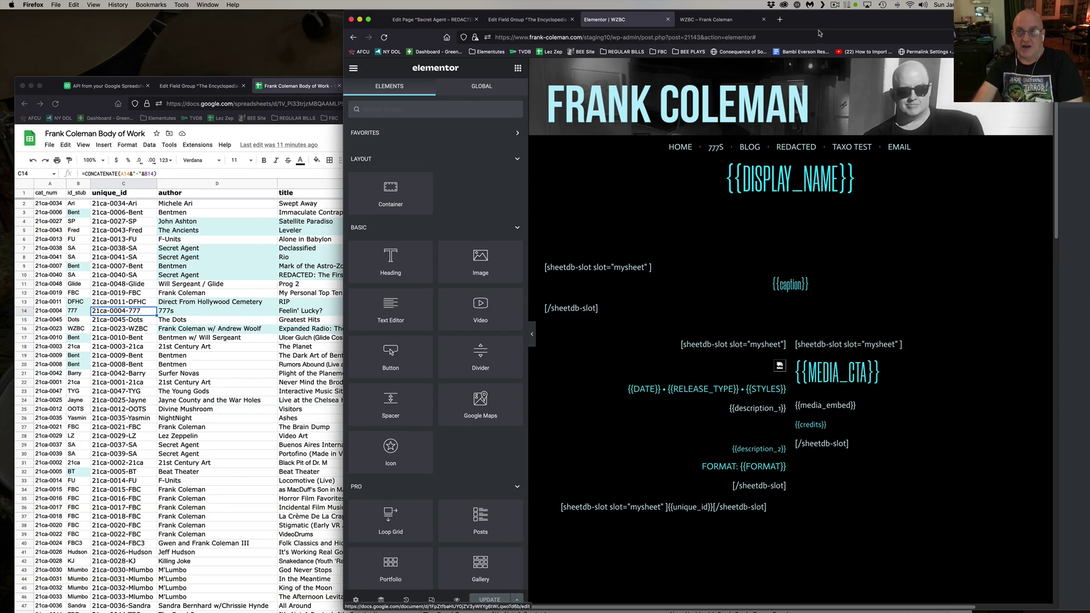
Step: Review the first container's SheetDB shortcode for row 21ca-0027-SP, then return to the field group
left_click_drag(819, 33, 570, 33)
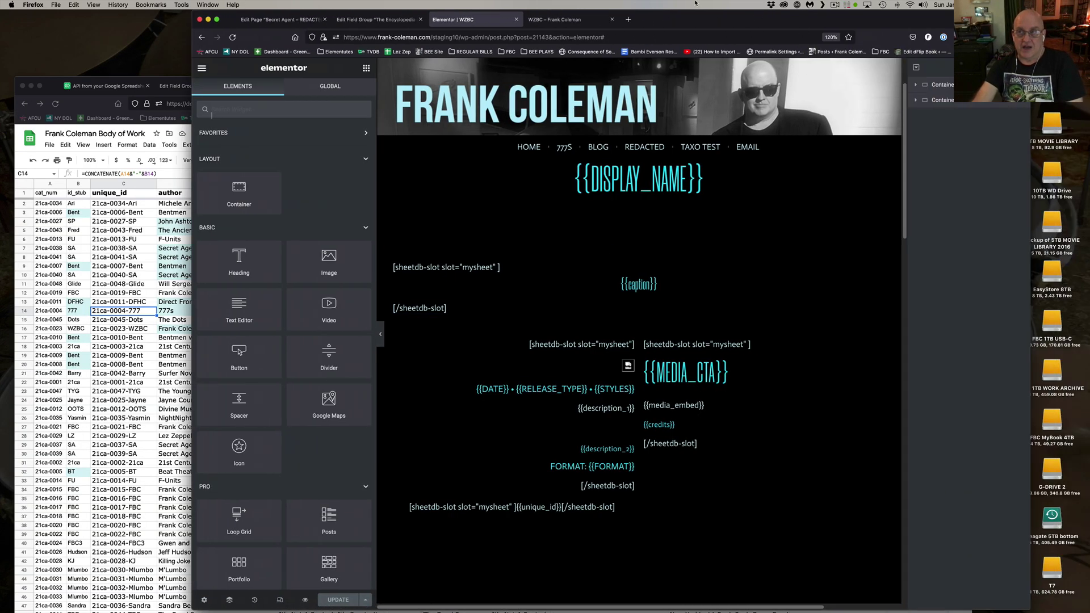
left_click(819, 99)
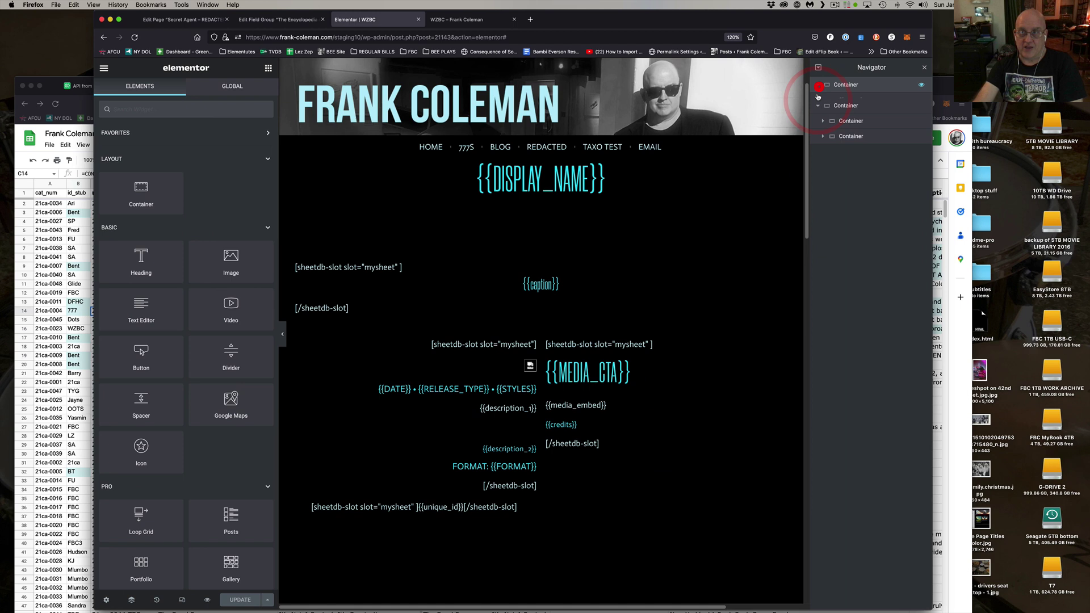
left_click(818, 85)
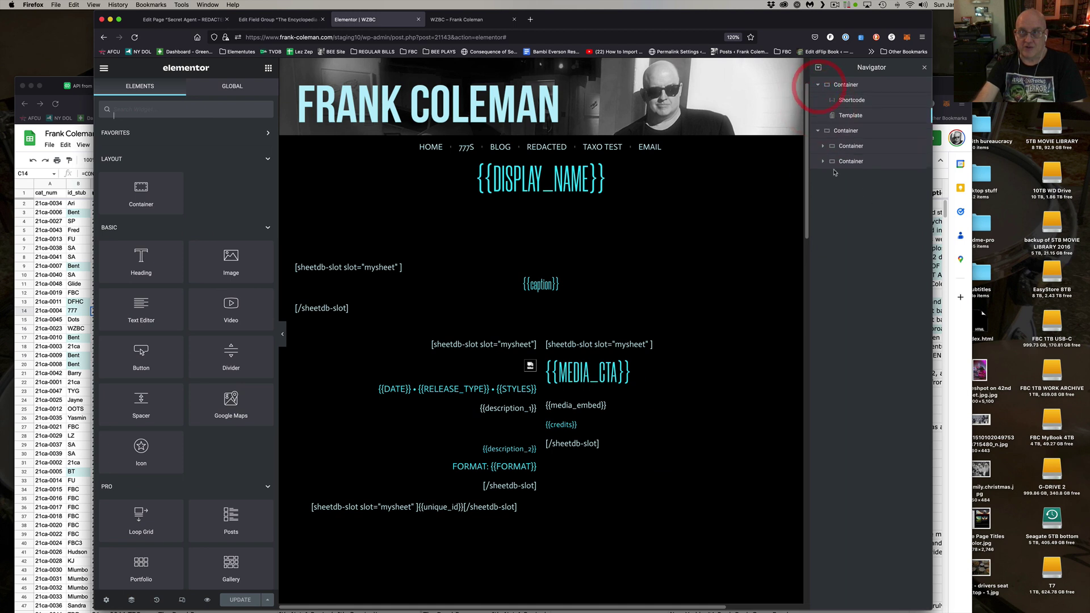
left_click(863, 85)
left_click(853, 101)
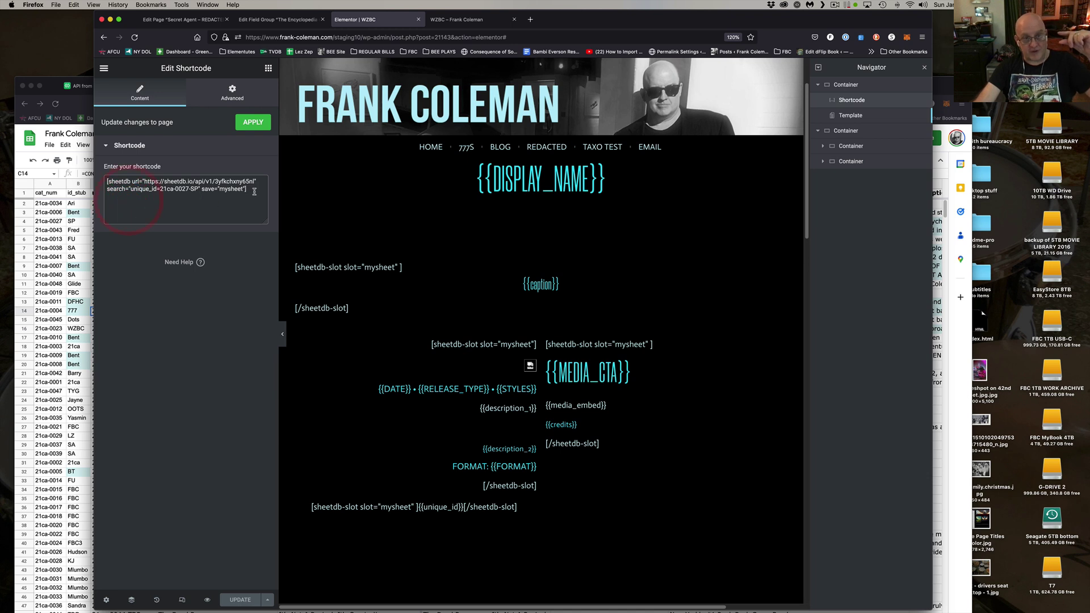
left_click_drag(248, 191, 78, 179)
left_click(150, 201)
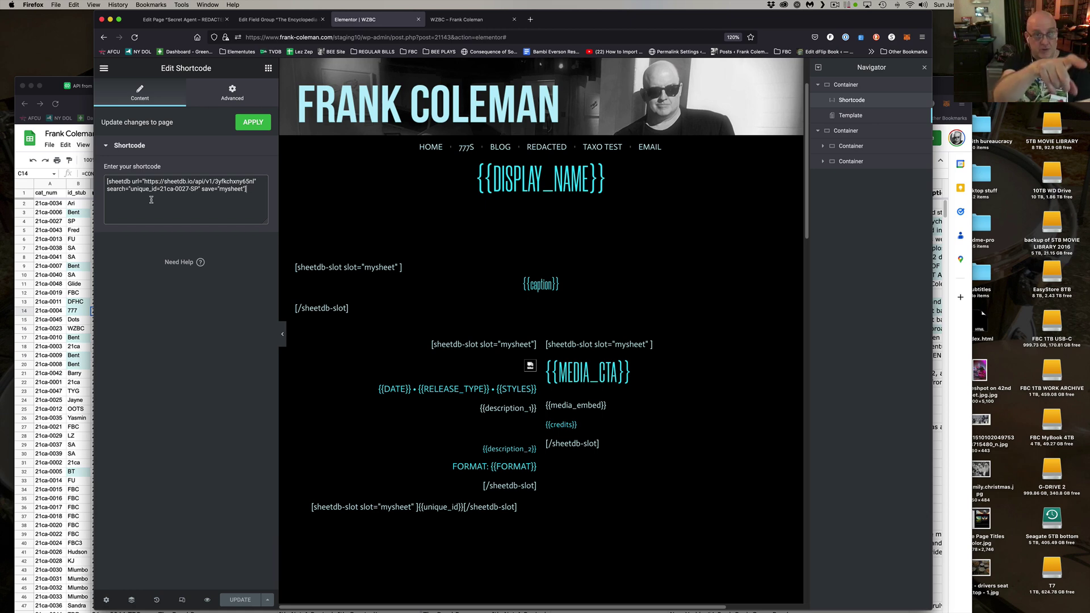
left_click(276, 20)
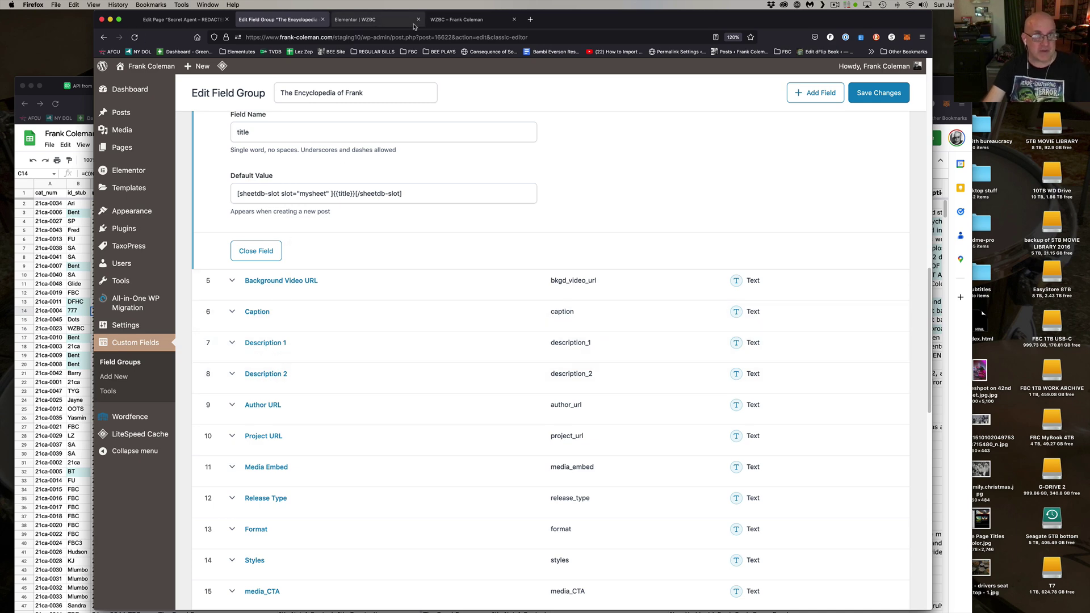
Step: Check the Body of Work sheet, SheetDB details, Secret Agent page and field group windows
left_click_drag(563, 17, 890, 13)
left_click(409, 86)
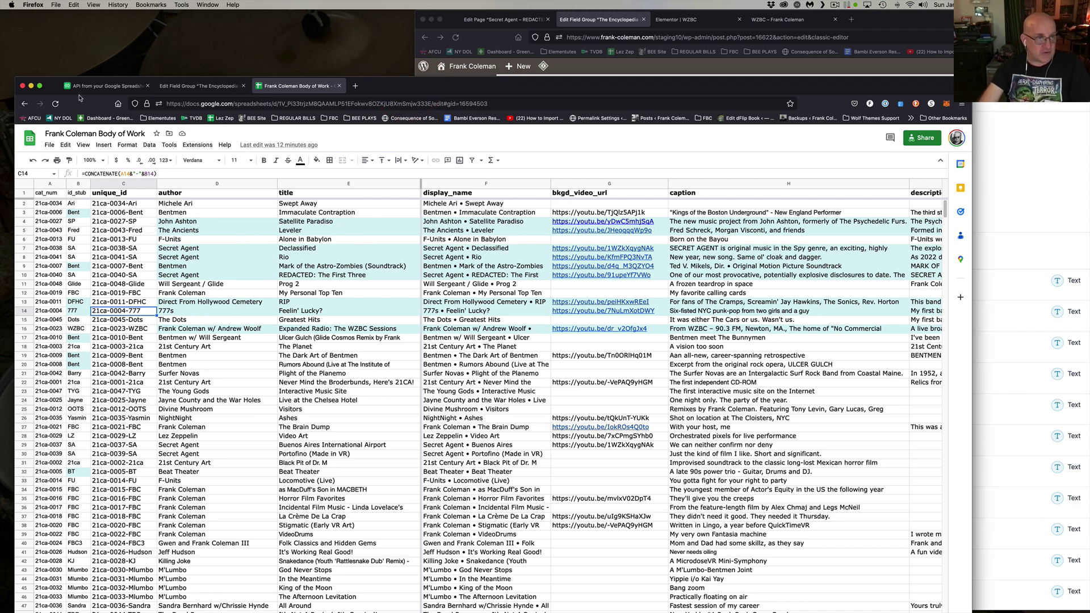
left_click(103, 86)
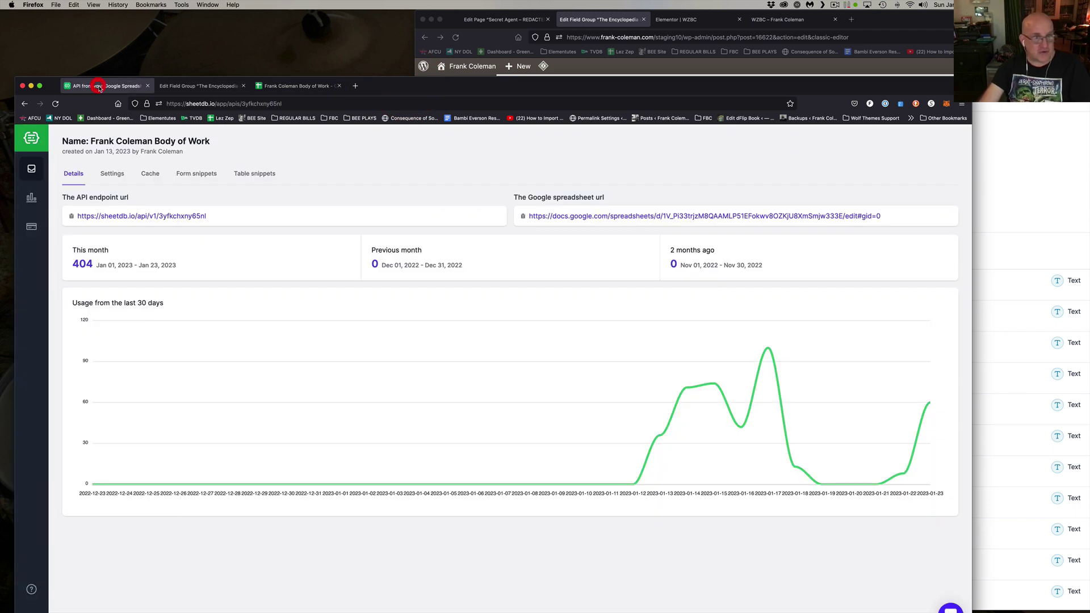
left_click(621, 26)
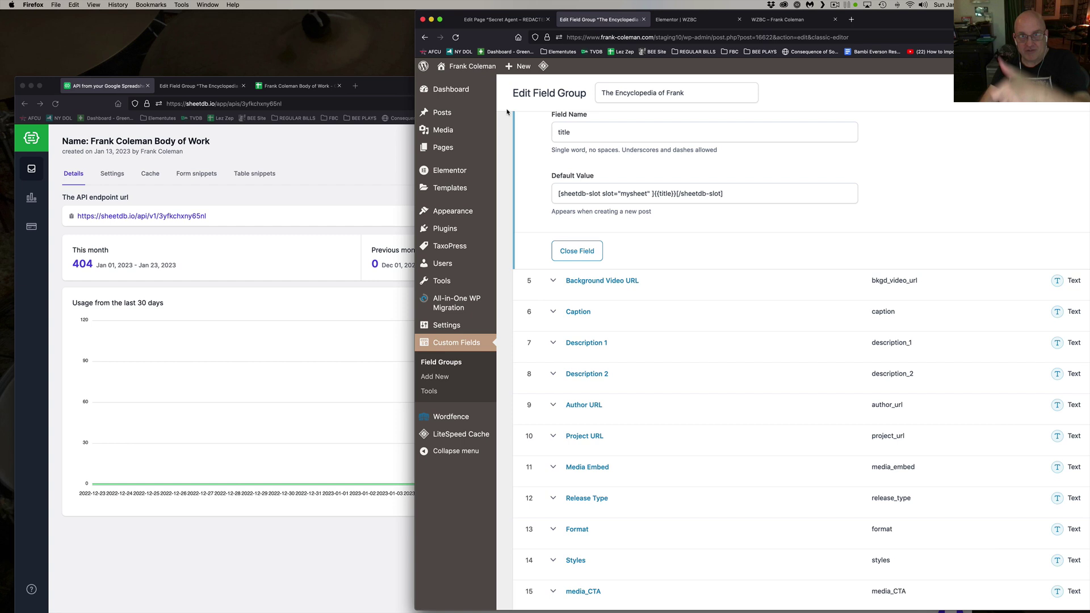
left_click(502, 19)
scroll(754, 190, "up", 3)
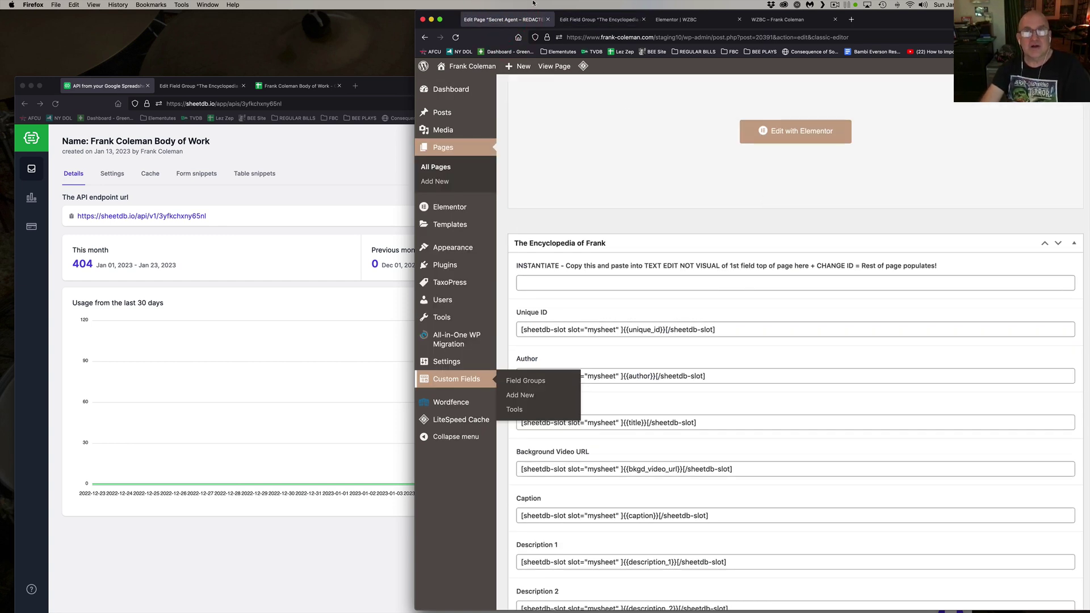
left_click(599, 18)
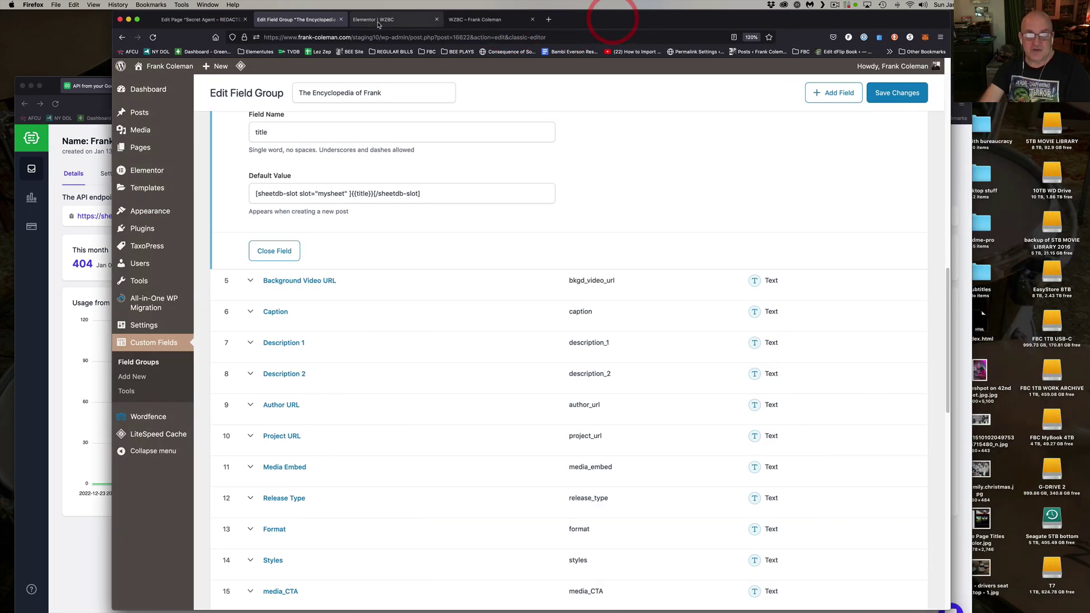
Step: Reload the WZBC – Frank Coleman page preview
left_click(608, 16)
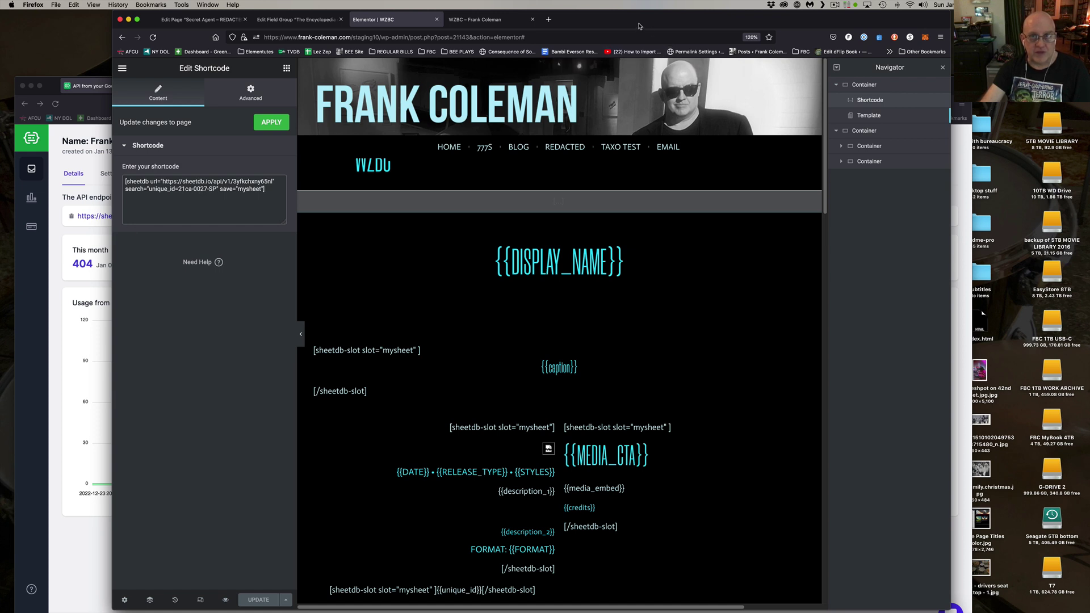
left_click_drag(528, 64, 650, 64)
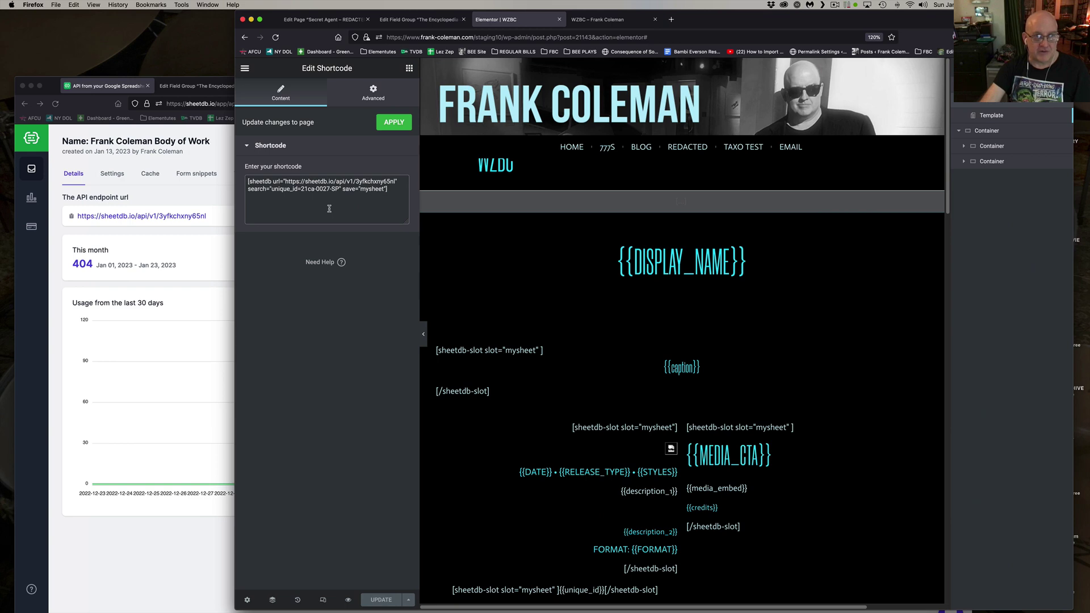
left_click(593, 18)
key("super+r")
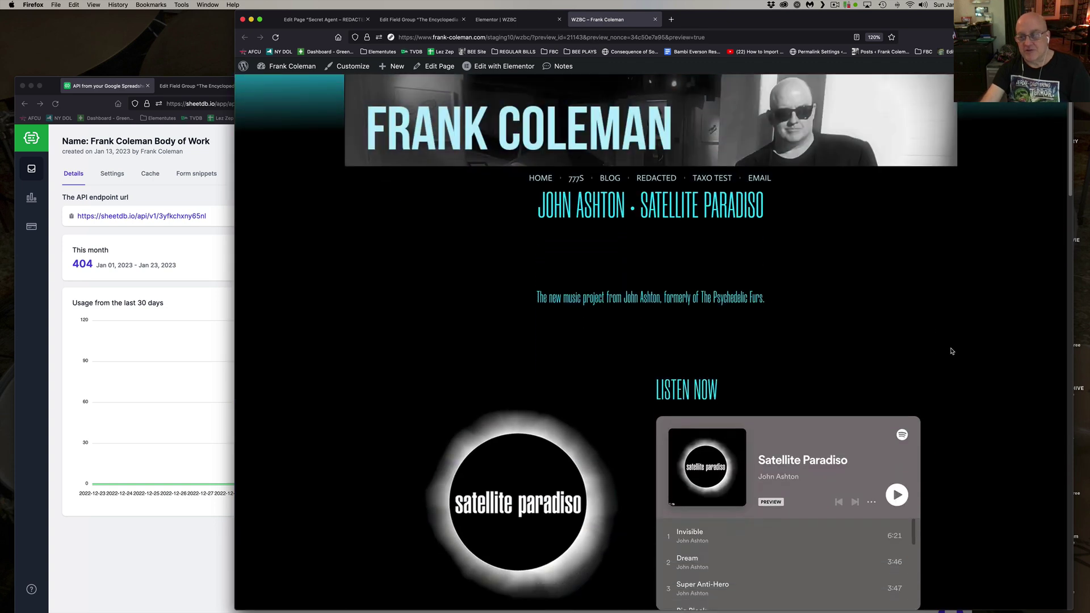
scroll(913, 323, "down", 3)
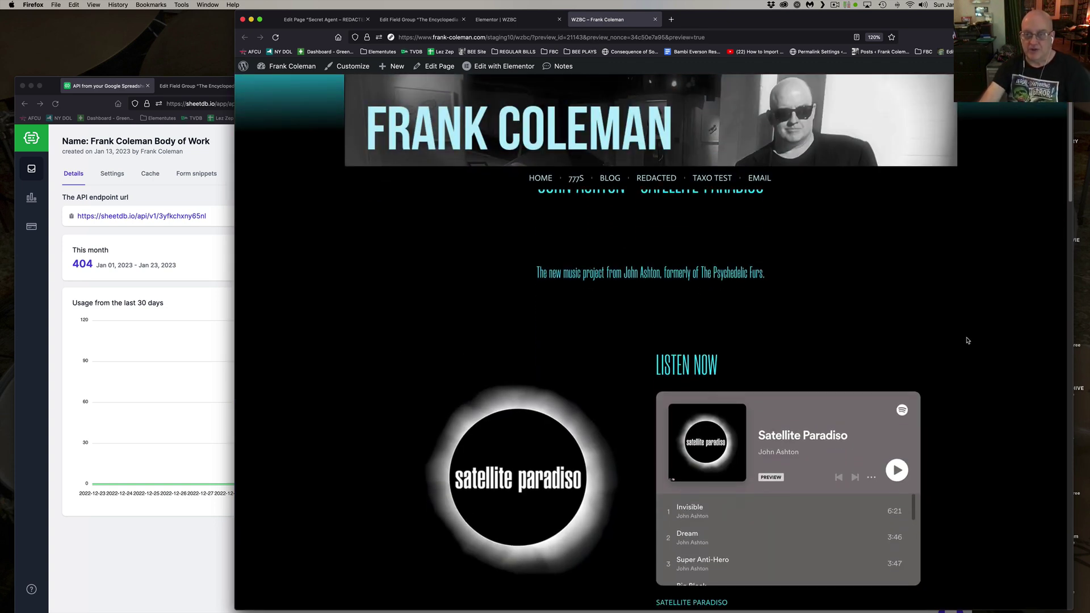
scroll(936, 333, "down", 3)
scroll(968, 339, "down", 3)
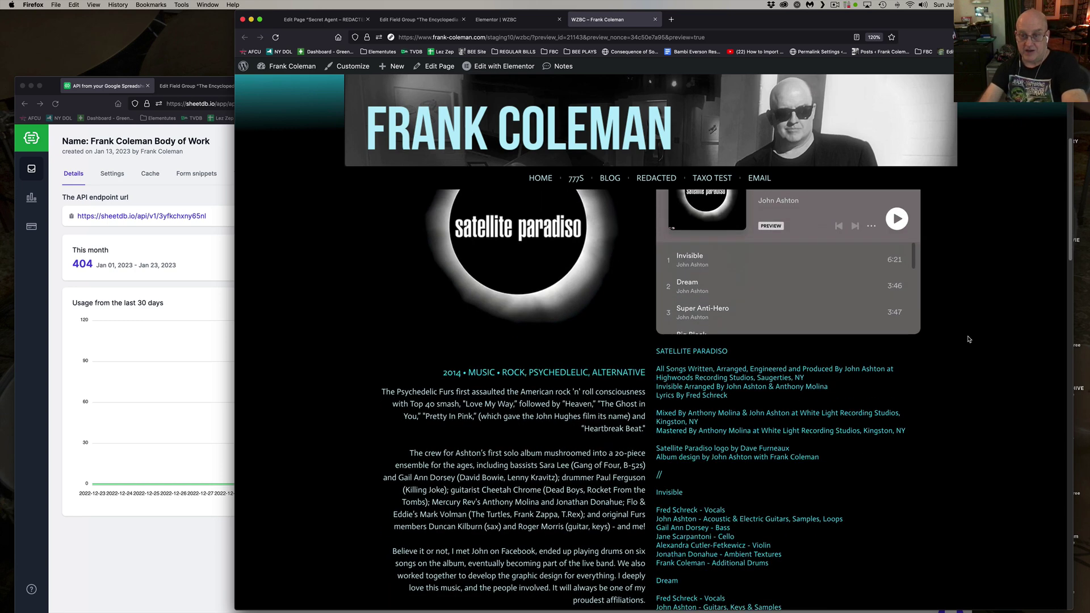
scroll(968, 339, "down", 3)
scroll(968, 339, "down", 2)
scroll(968, 339, "down", 2)
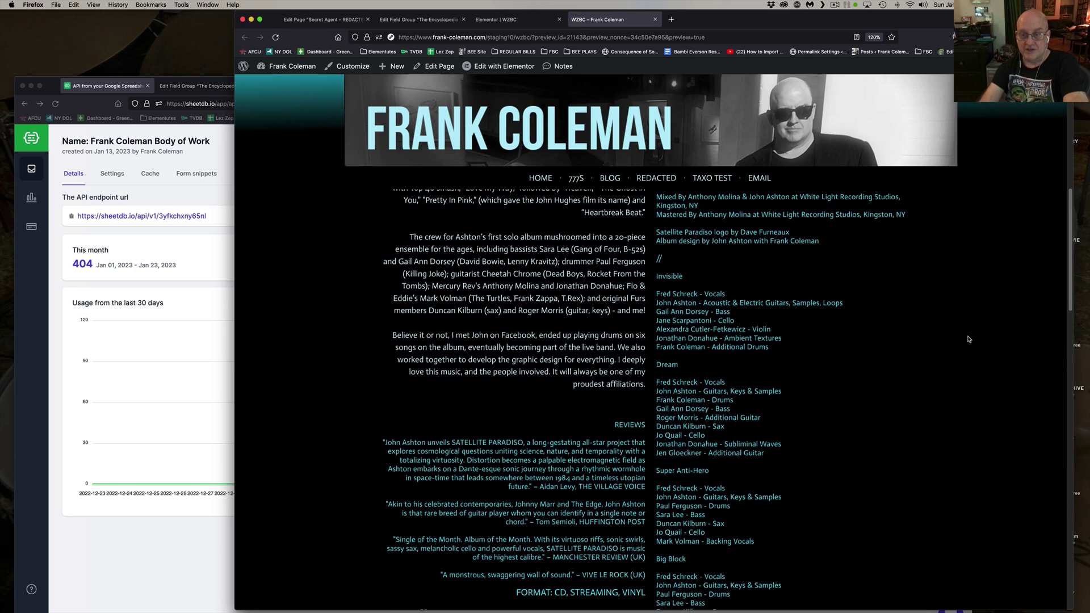
scroll(968, 340, "down", 2)
scroll(968, 339, "down", 1)
scroll(969, 339, "down", 2)
scroll(968, 339, "down", 2)
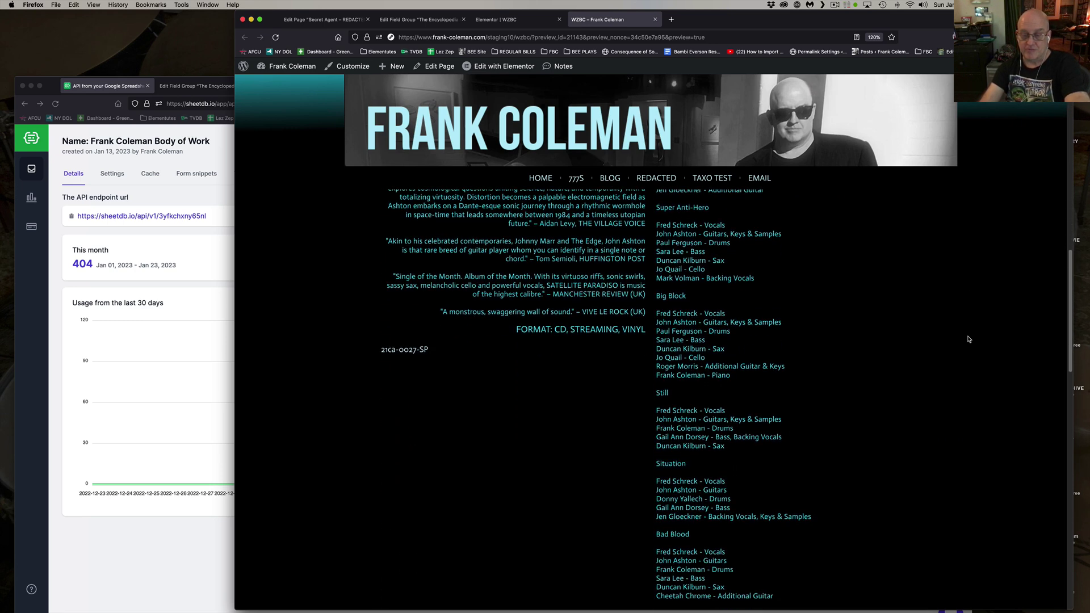
scroll(968, 339, "down", 2)
scroll(967, 339, "down", 1)
scroll(968, 339, "down", 2)
scroll(968, 338, "down", 2)
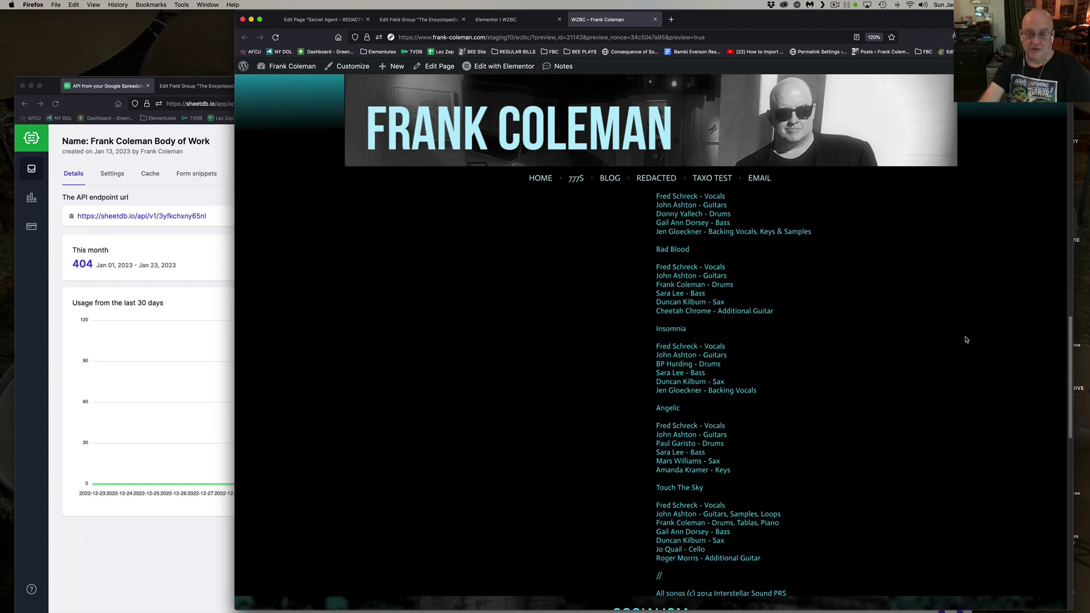
scroll(967, 339, "down", 2)
scroll(966, 339, "down", 1)
scroll(966, 339, "down", 2)
scroll(965, 339, "down", 2)
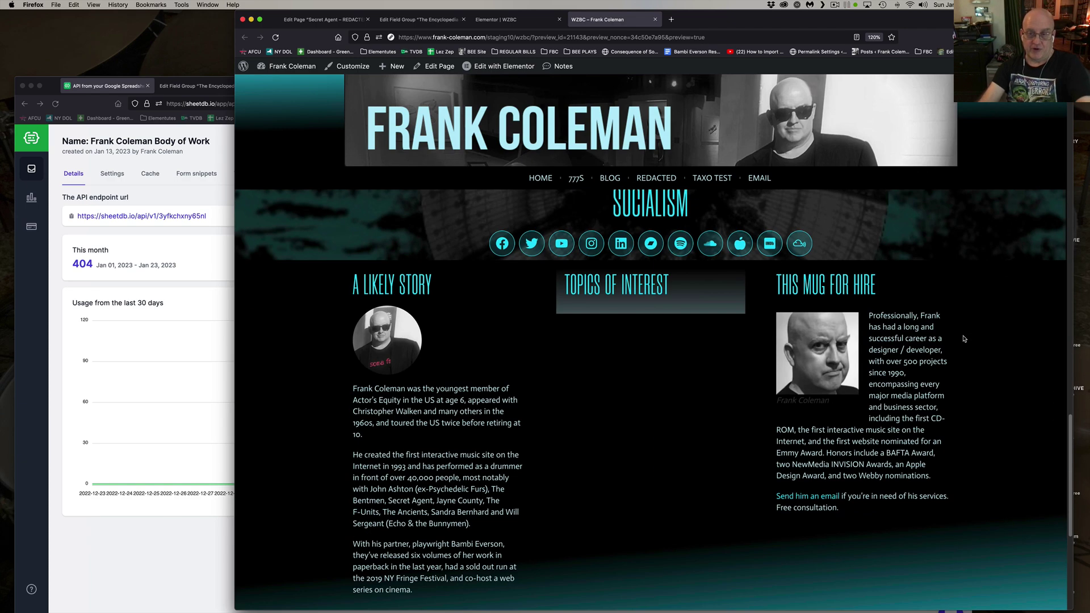
scroll(966, 339, "up", 5)
scroll(962, 339, "up", 5)
scroll(963, 339, "up", 5)
scroll(963, 339, "up", 5)
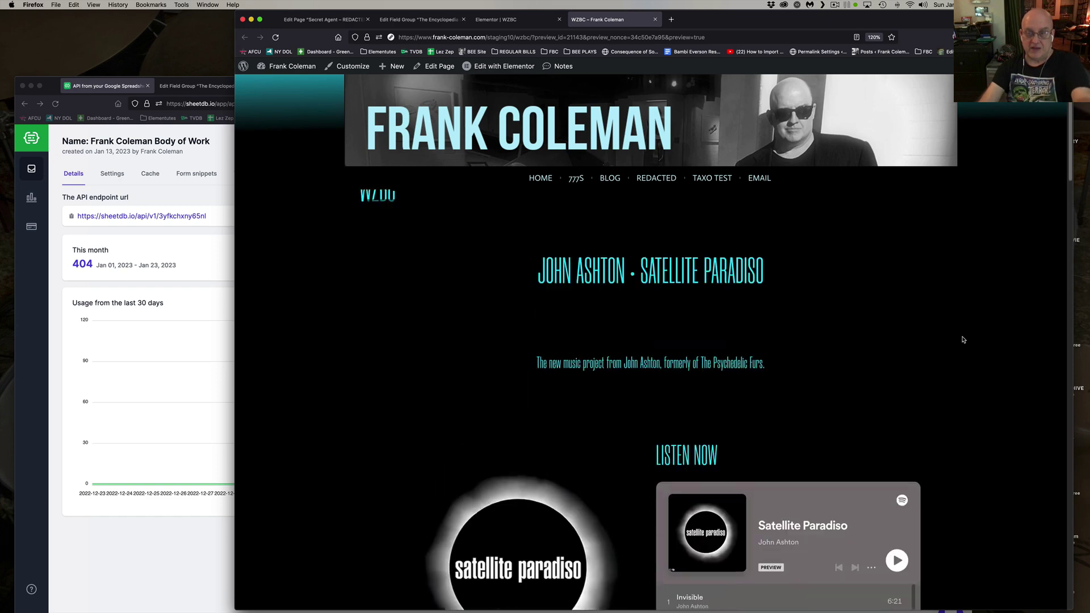
scroll(852, 339, "down", 2)
scroll(815, 328, "down", 2)
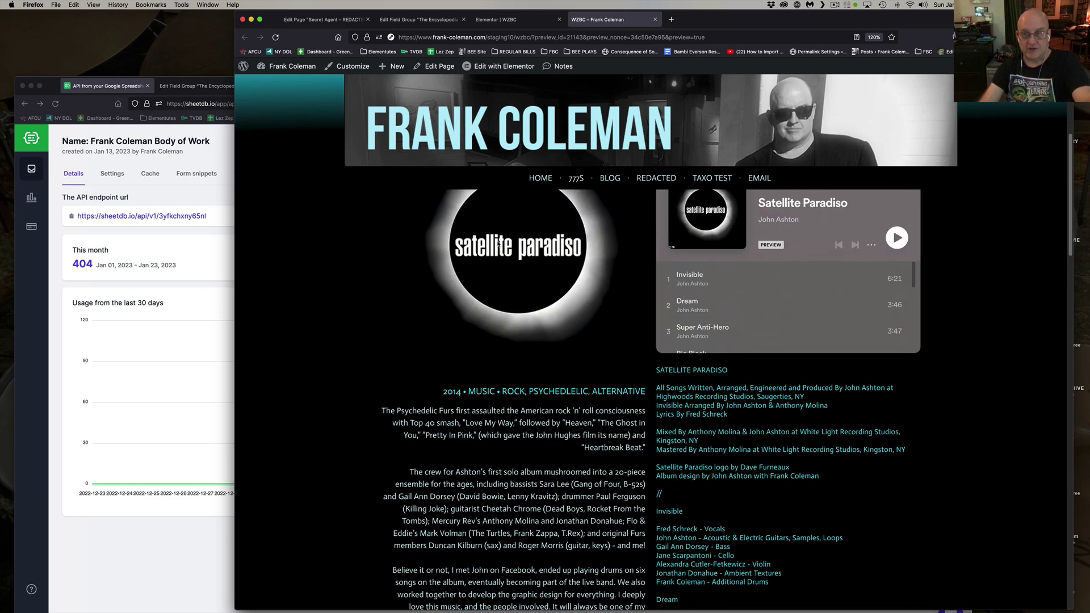
scroll(727, 315, "up", 2)
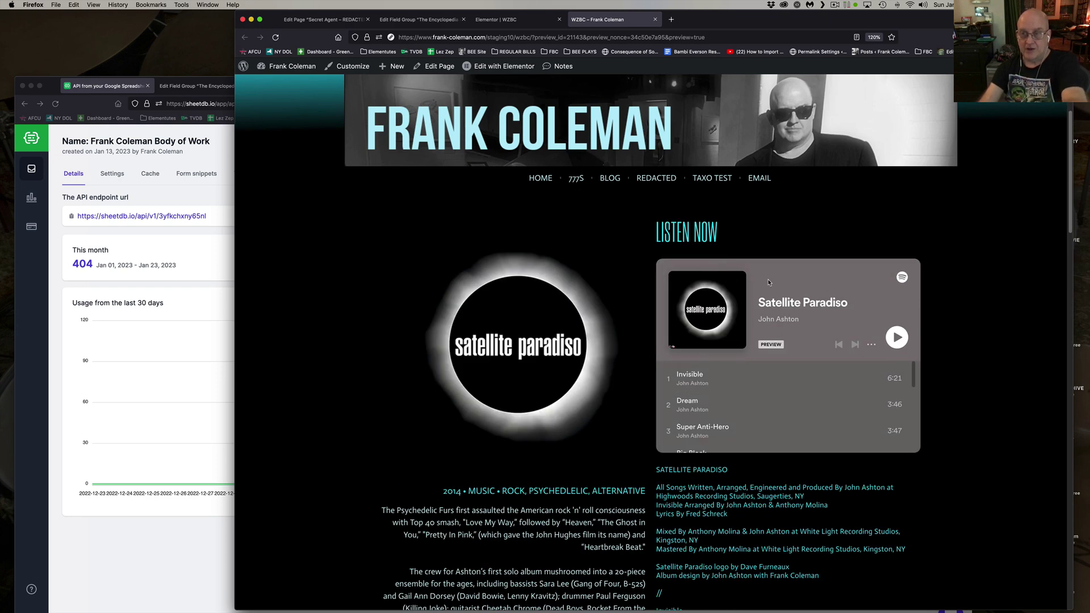
scroll(724, 282, "up", 1)
scroll(674, 256, "down", 5)
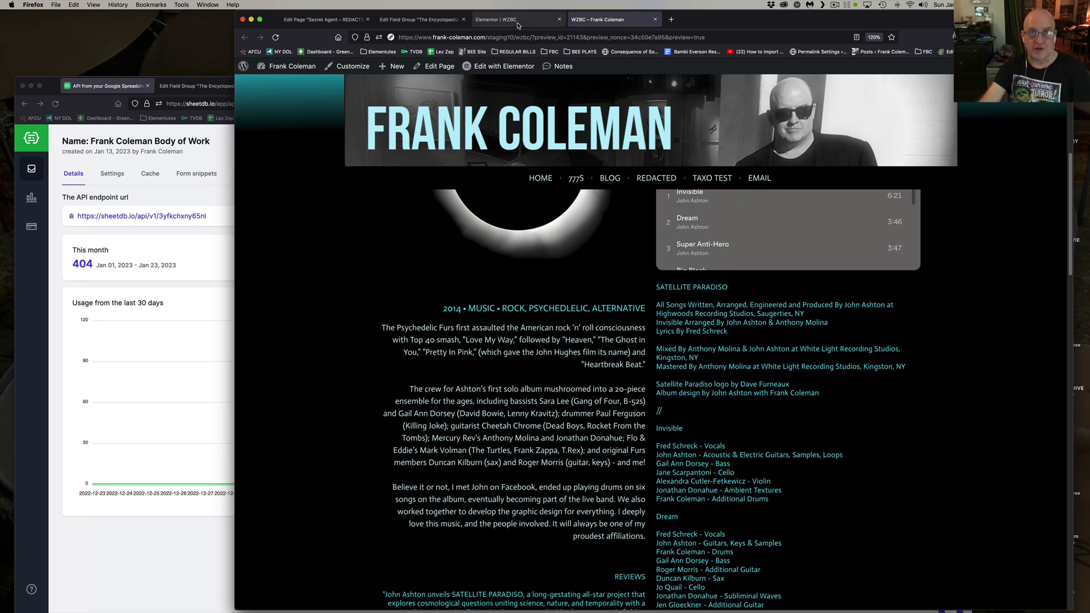
Step: Compare the shortcode page editor with the Satellite Paradiso preview, then return to the preview
left_click(498, 20)
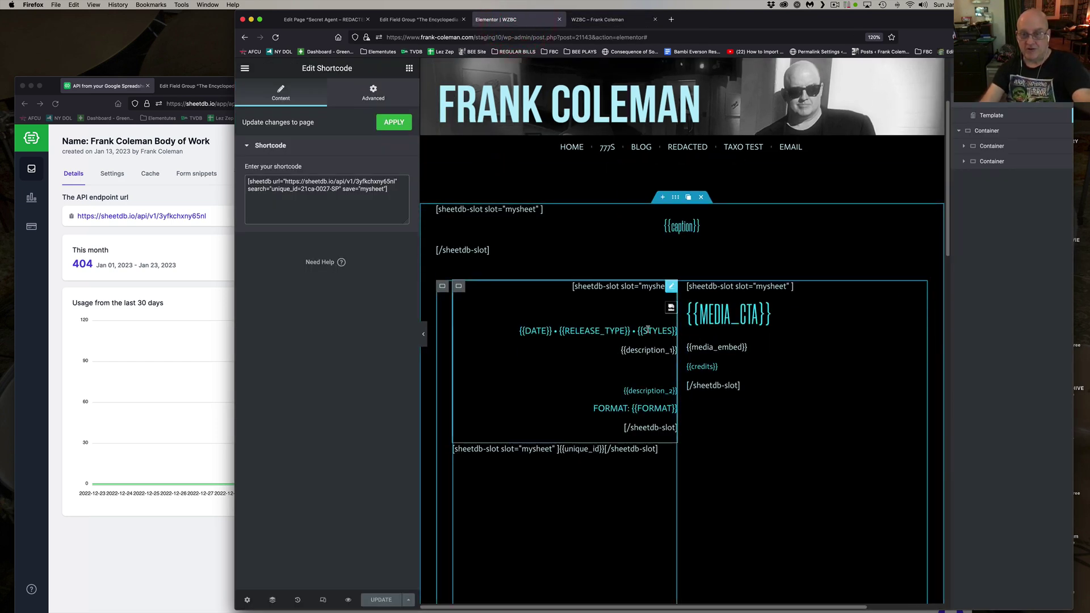
mouse_move(554, 447)
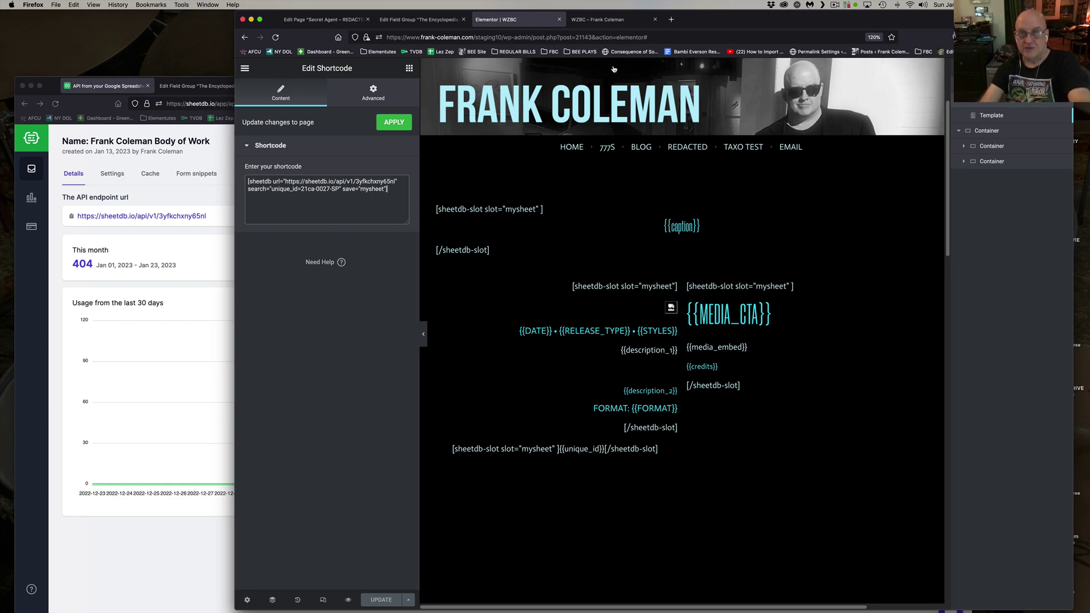
left_click(599, 19)
scroll(623, 423, "up", 5)
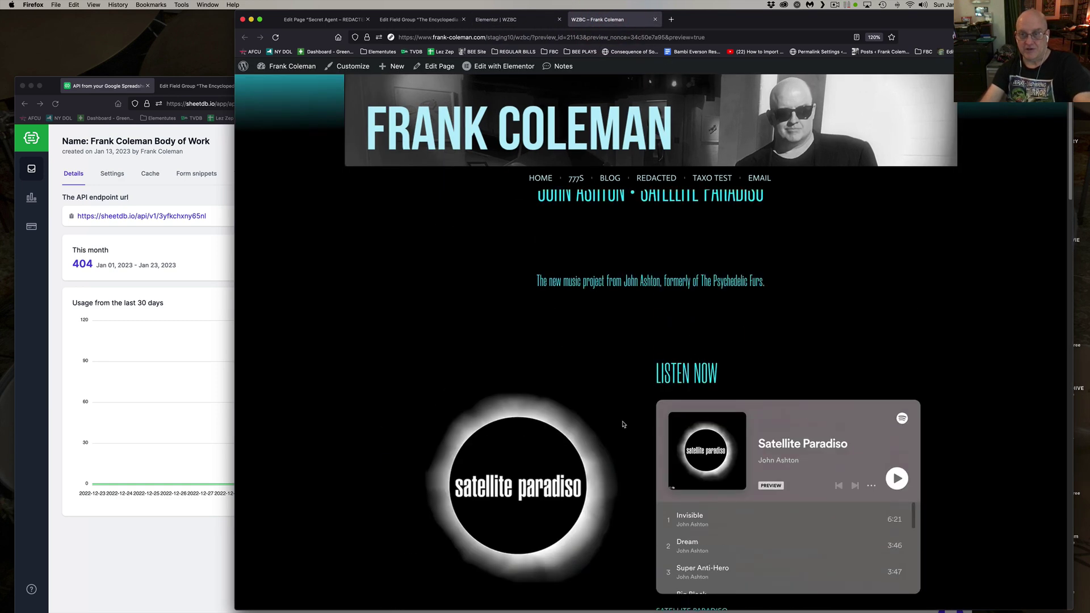
scroll(707, 405, "up", 3)
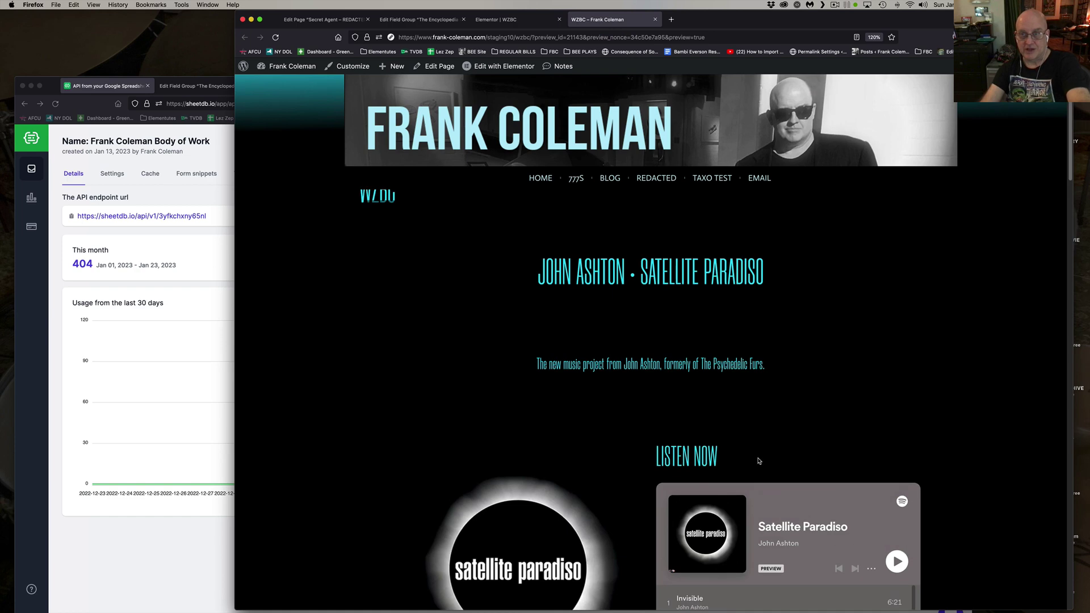
Step: Copy row ID 21ca-0040-SA from cell C10 of the Body of Work sheet
left_click(496, 19)
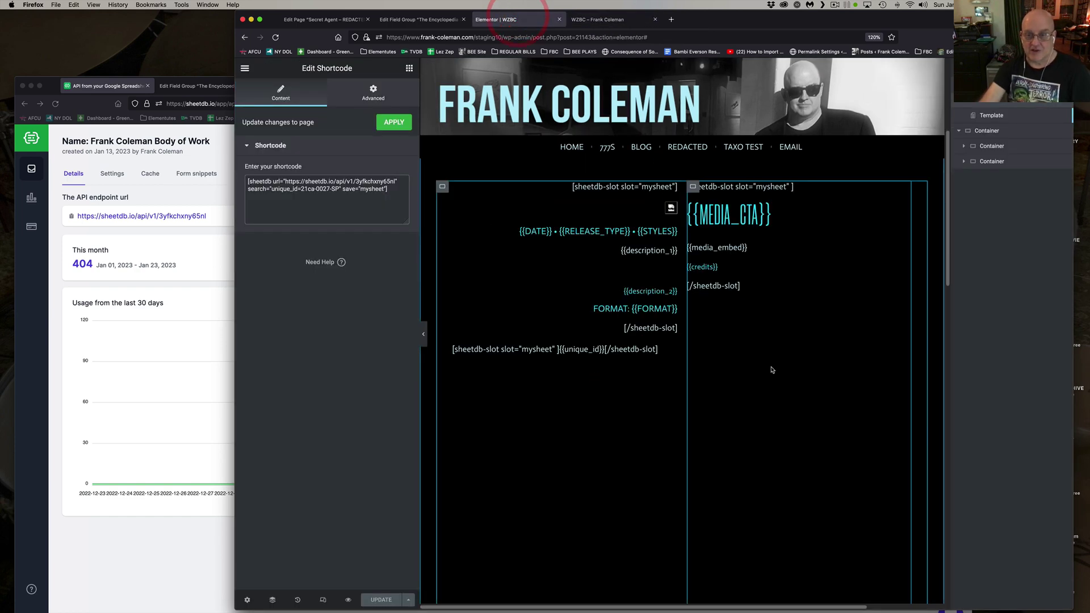
scroll(854, 419, "up", 2)
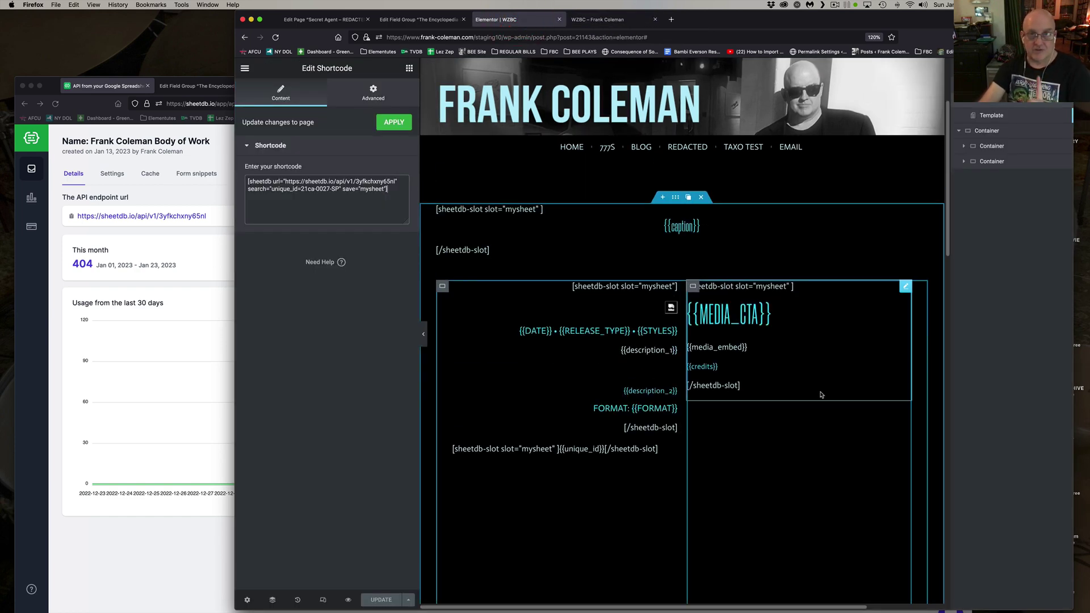
left_click(196, 85)
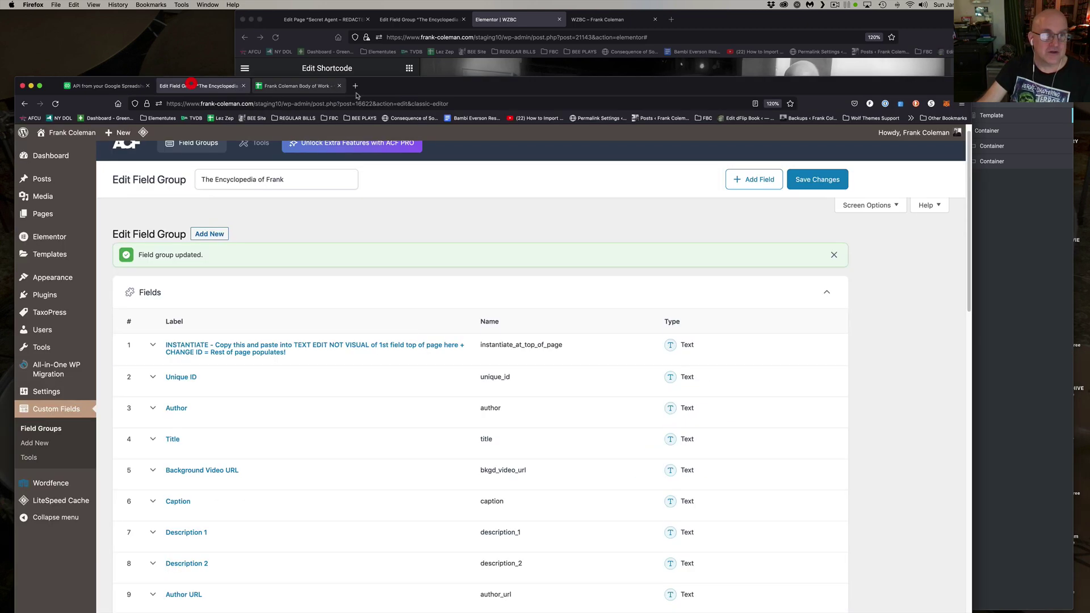
left_click(308, 86)
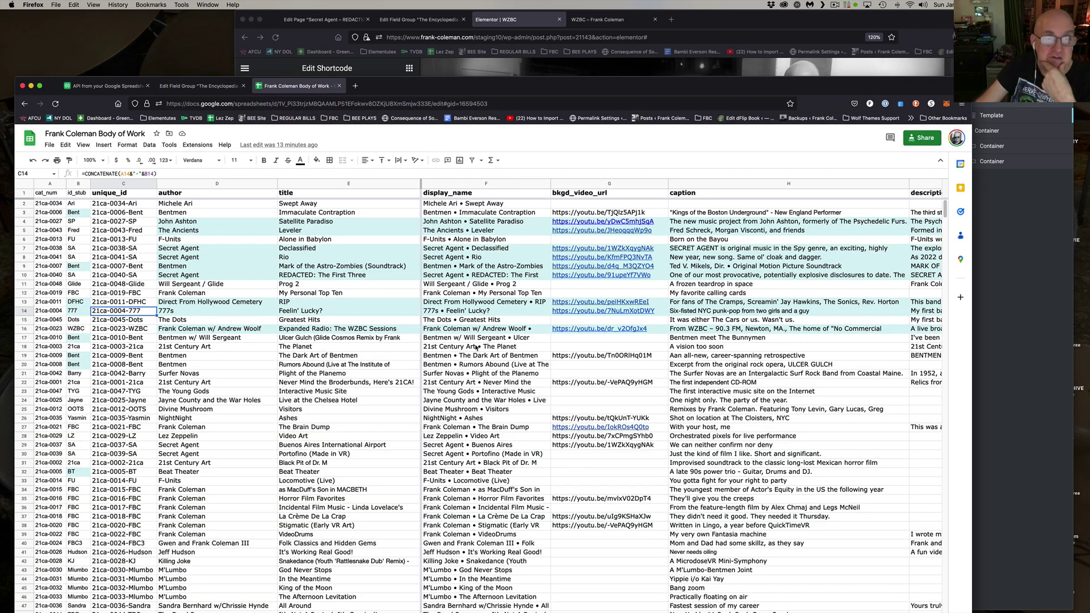
left_click(119, 274)
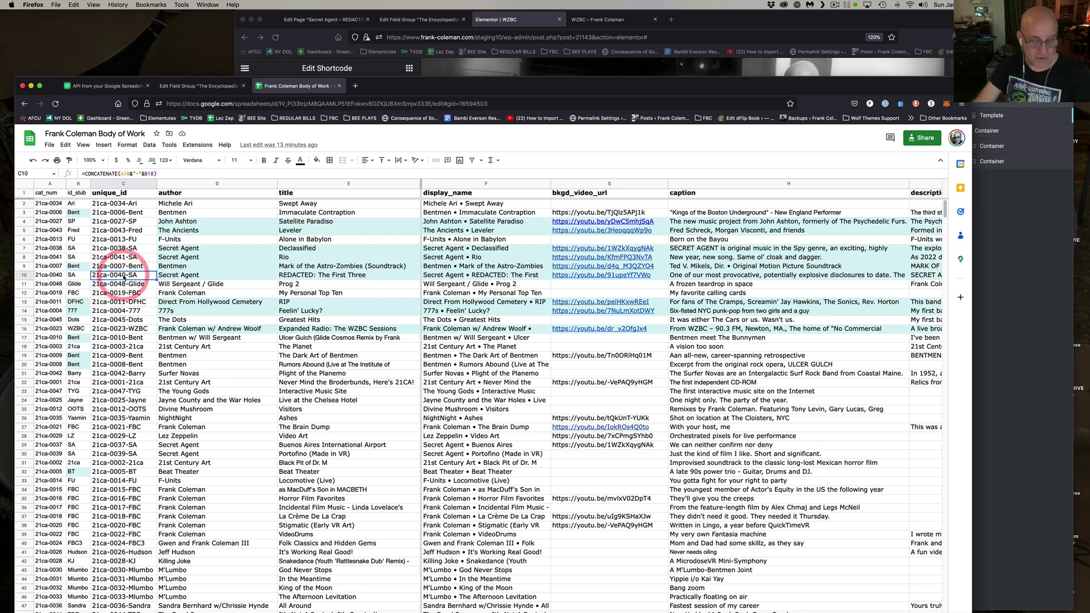
key("super+c")
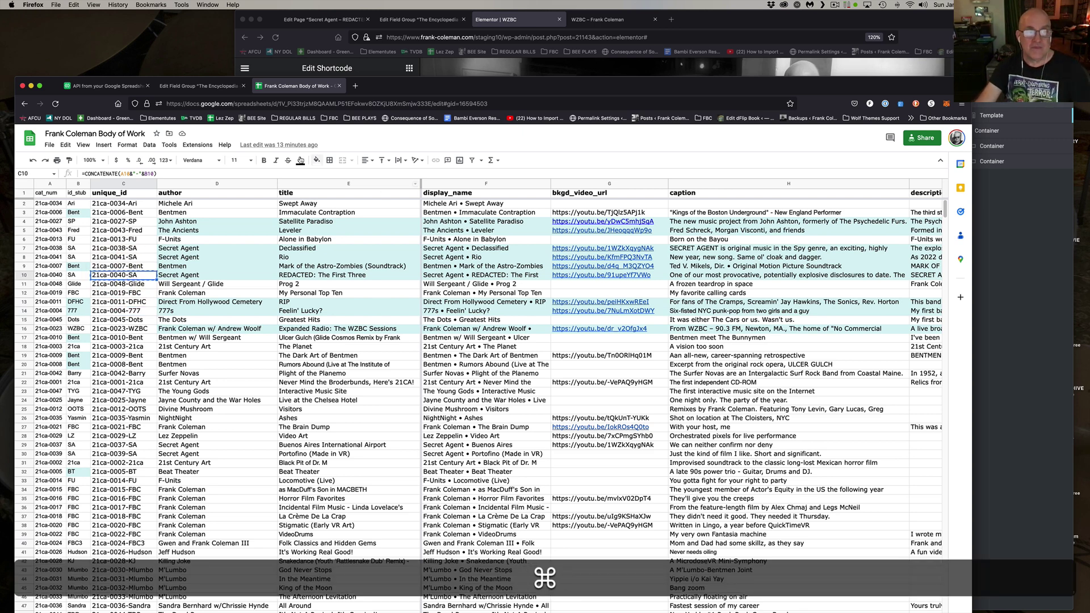
Step: Replace 21ca-0027-SP in the shortcode with 21ca-0040-SA and apply the change
left_click(502, 19)
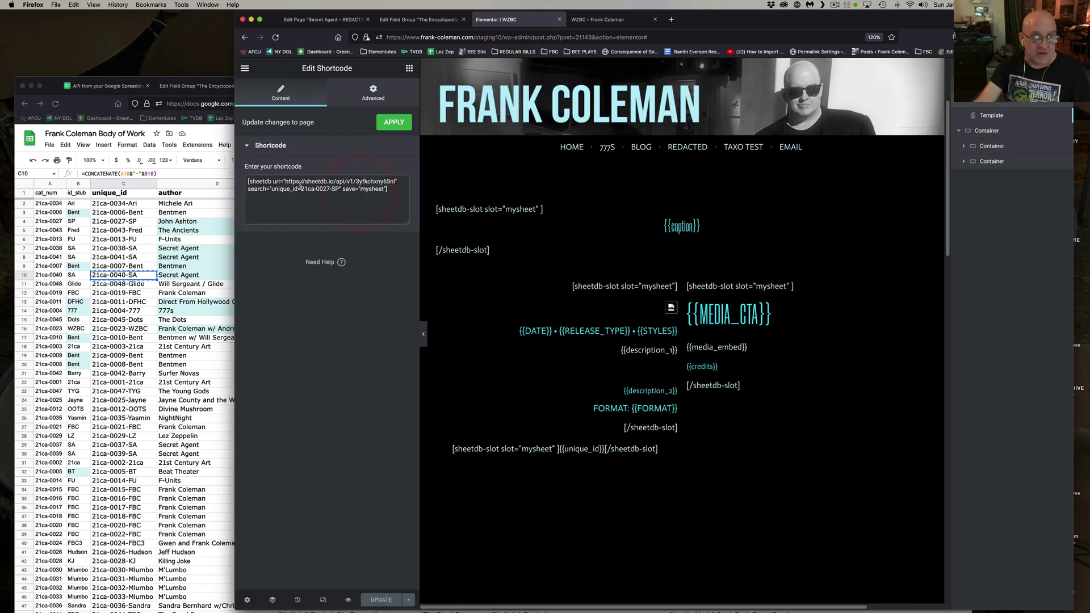
left_click_drag(302, 188, 339, 188)
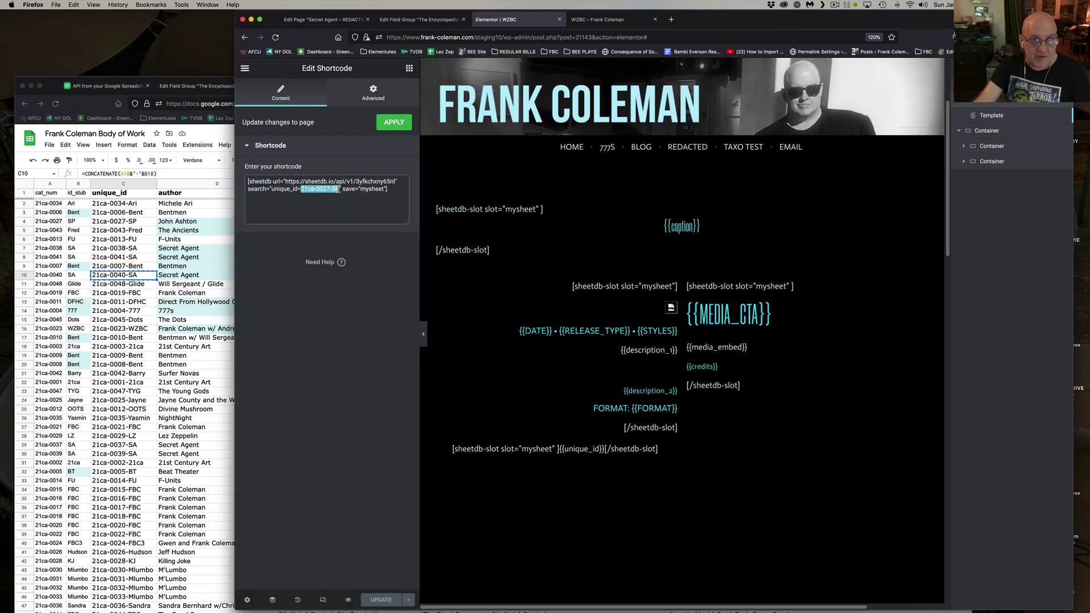
key("super+v")
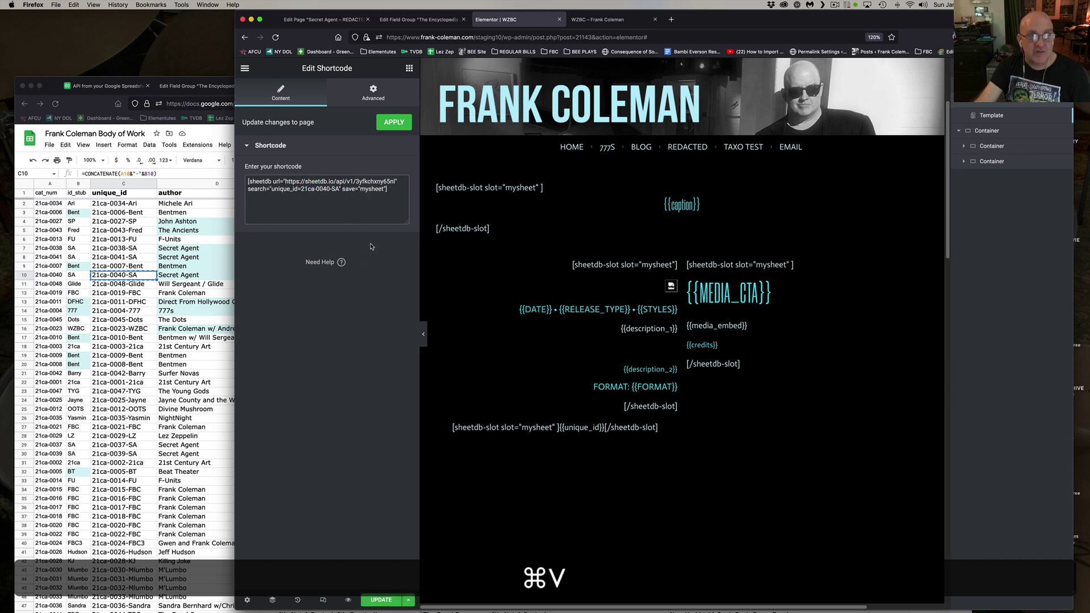
left_click(395, 121)
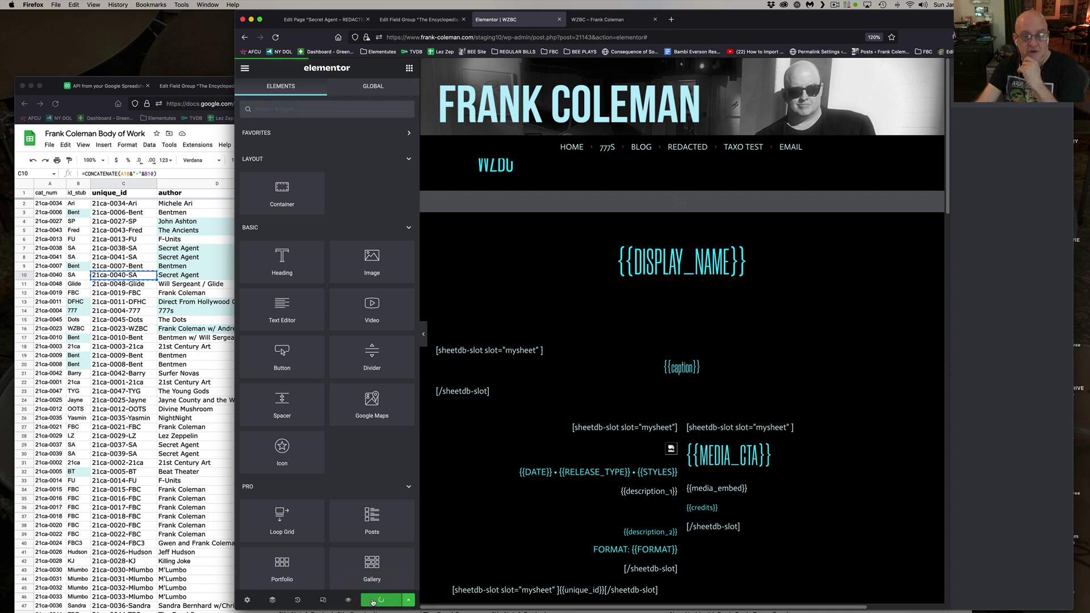
Step: Preview the WZBC page showing Secret Agent • REDACTED: The First Three, then return to the Elementor editor
left_click(606, 19)
scroll(996, 353, "down", 5)
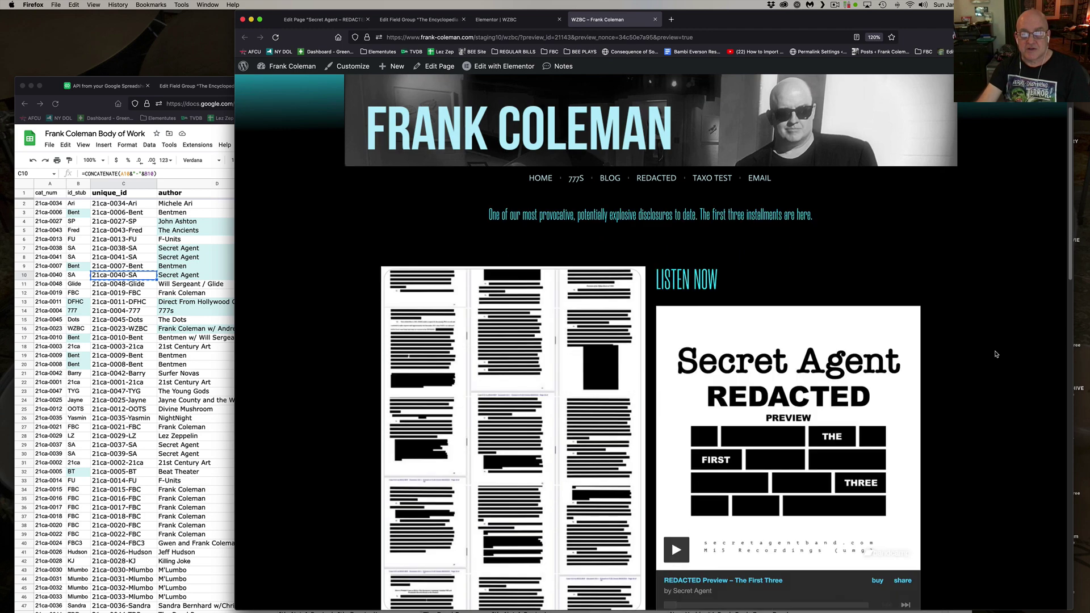
scroll(996, 353, "down", 5)
scroll(996, 354, "down", 4)
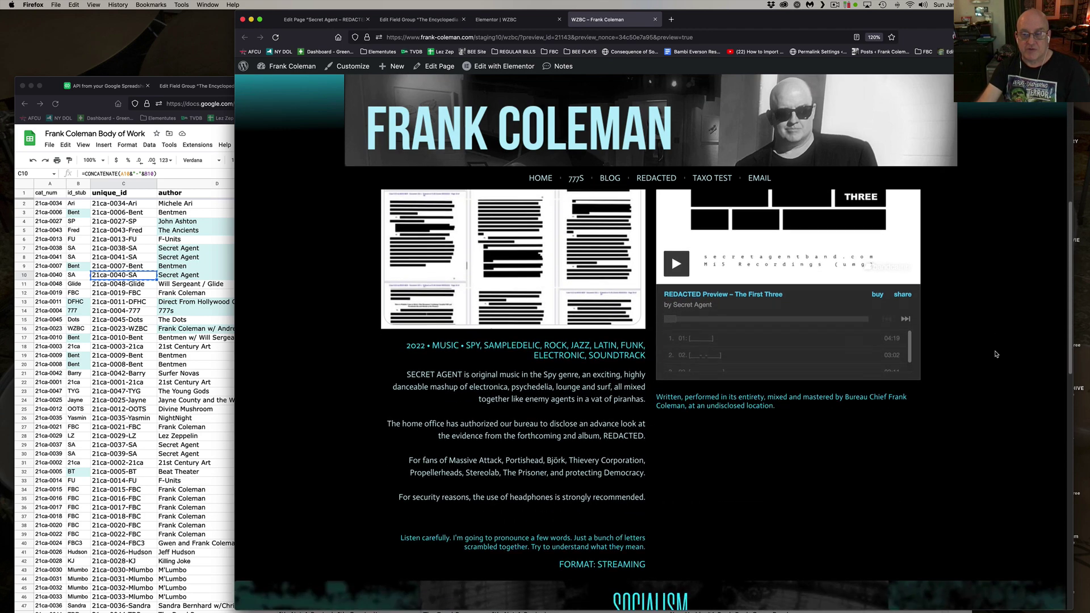
scroll(996, 353, "down", 4)
scroll(996, 353, "down", 3)
scroll(996, 353, "up", 5)
scroll(997, 353, "up", 5)
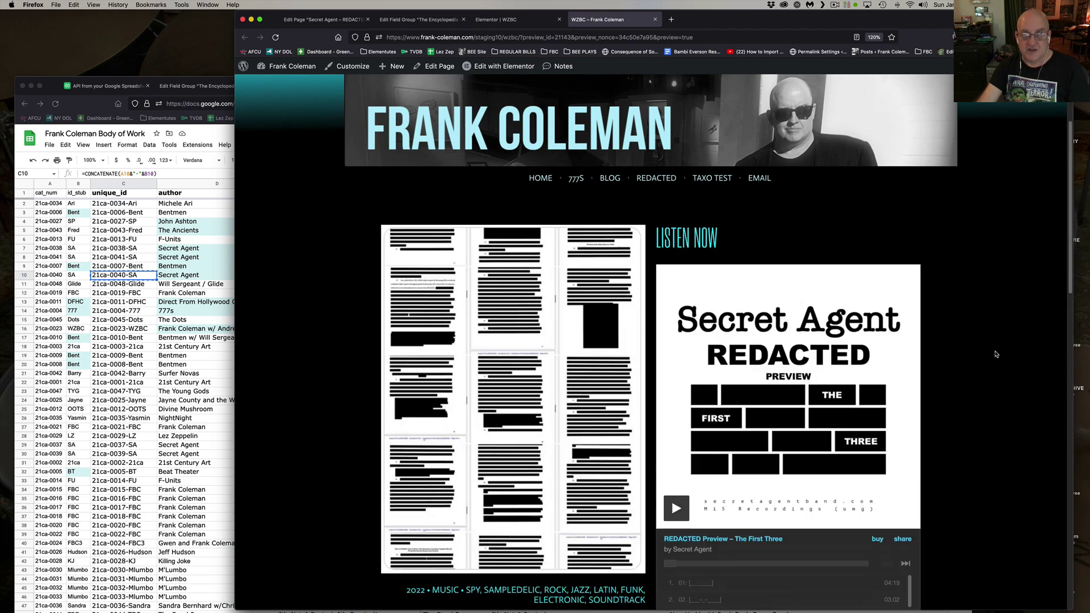
scroll(996, 354, "up", 4)
scroll(937, 341, "up", 3)
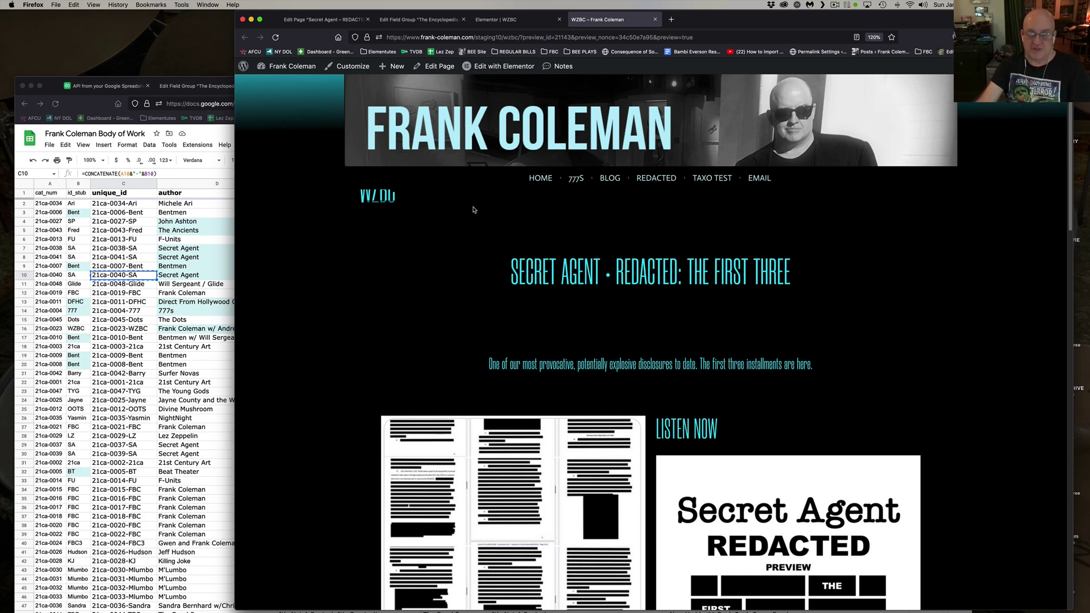
scroll(474, 209, "down", 5)
scroll(681, 341, "down", 5)
scroll(851, 366, "down", 4)
scroll(931, 375, "down", 3)
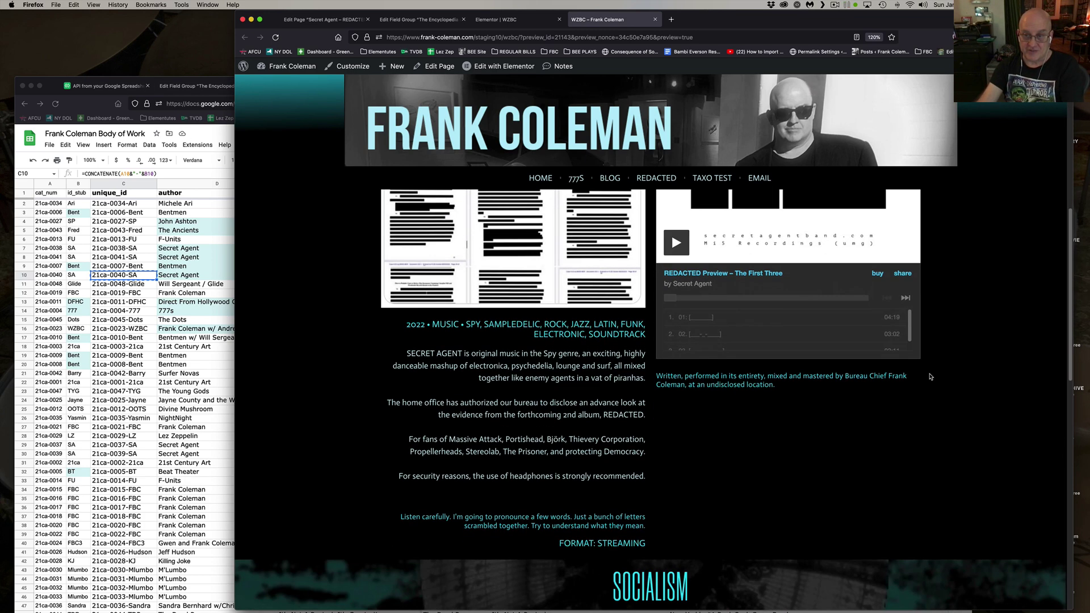
scroll(931, 376, "down", 3)
scroll(929, 376, "up", 5)
scroll(930, 375, "up", 4)
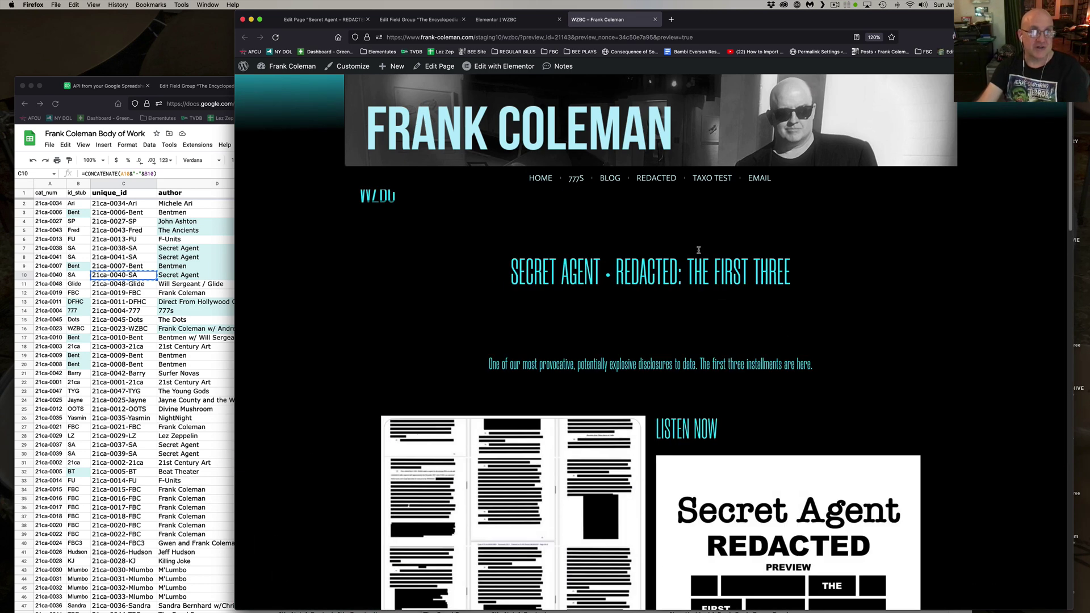
left_click(496, 19)
mouse_move(741, 19)
left_mouse_down()
mouse_move(839, 19)
mouse_move(739, 19)
left_mouse_up()
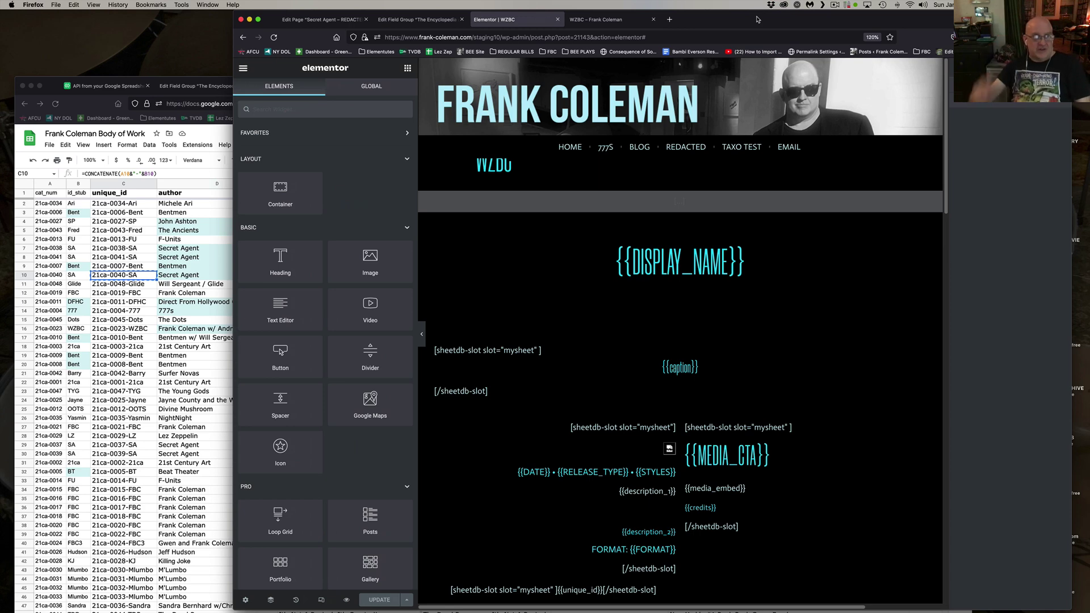
Step: Review the Body of Work project rows in a maximized Sheets window, then bring up the SheetDB usage dashboard
left_click(128, 86)
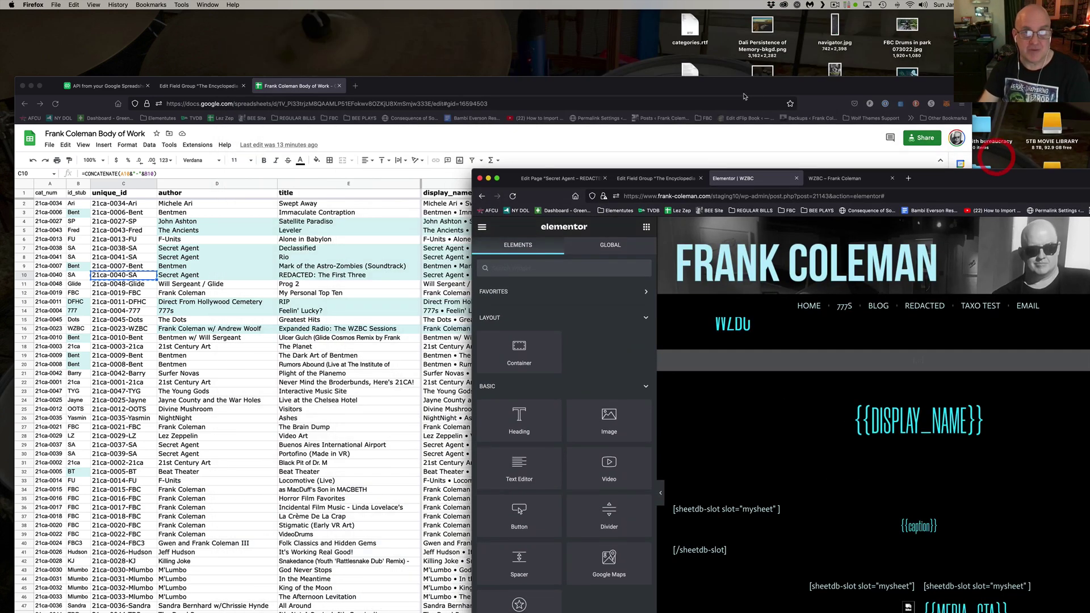
double_click(562, 10)
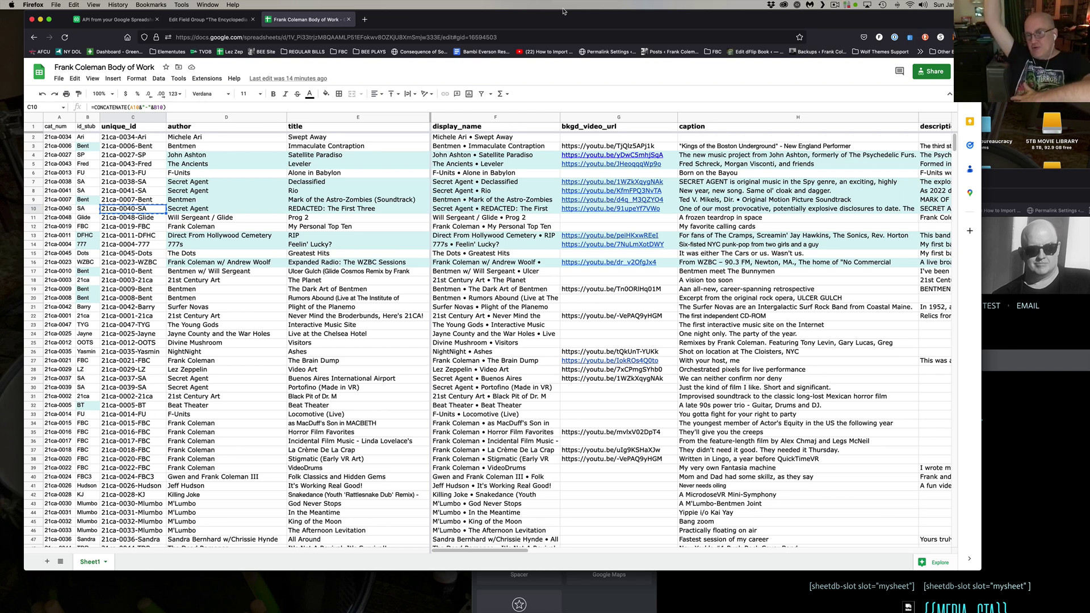
left_click(1046, 189)
left_click_drag(698, 43, 685, 26)
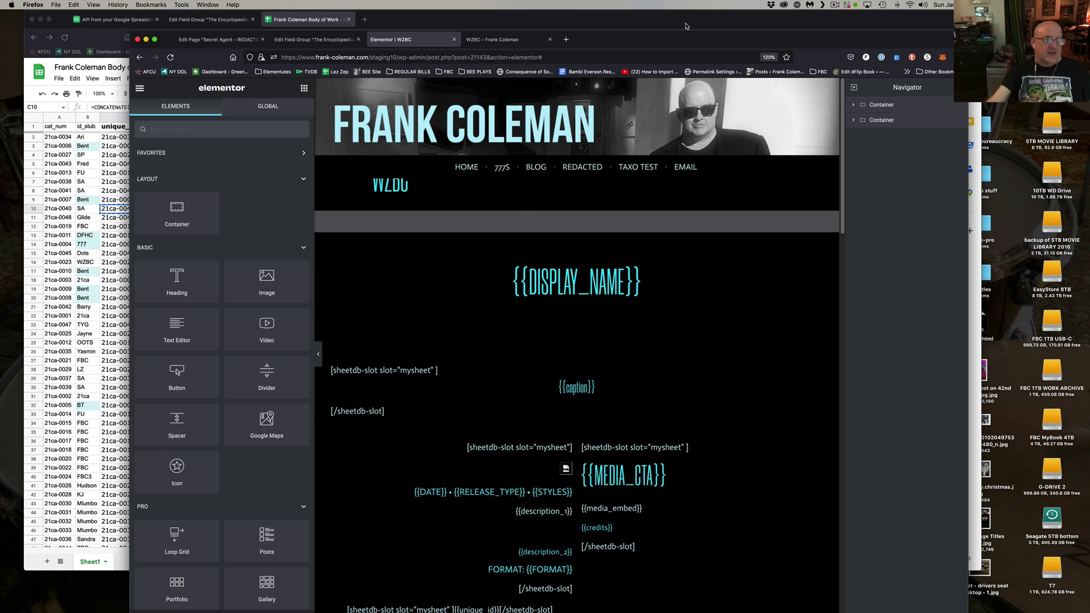
left_click(116, 20)
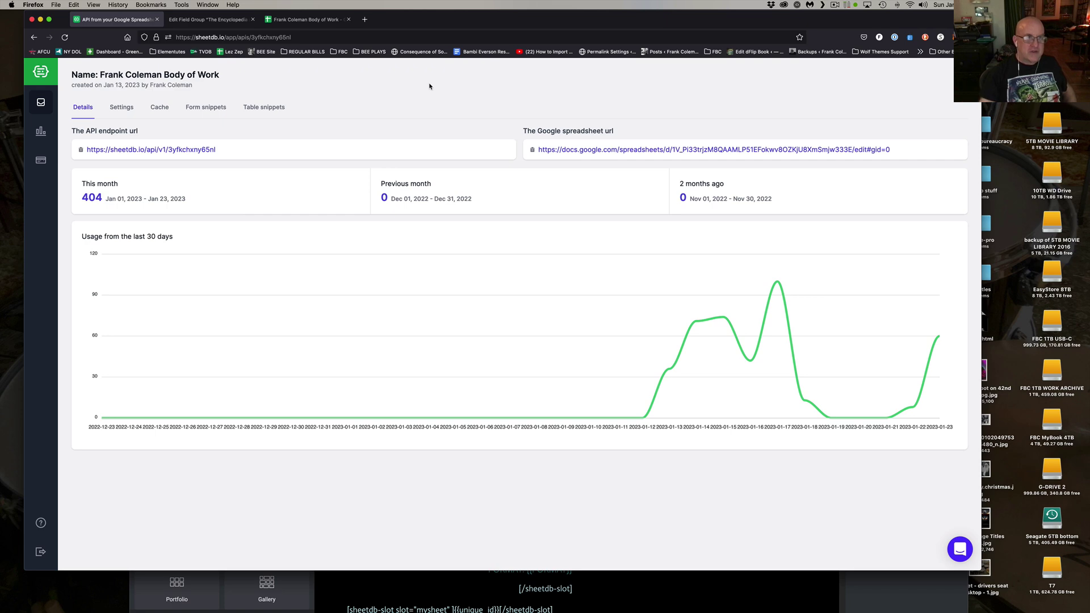
Step: Cycle through the Sheets, ACF Field Group and SheetDB tabs, then bring the Elementor WZBC editor forward
left_click(303, 20)
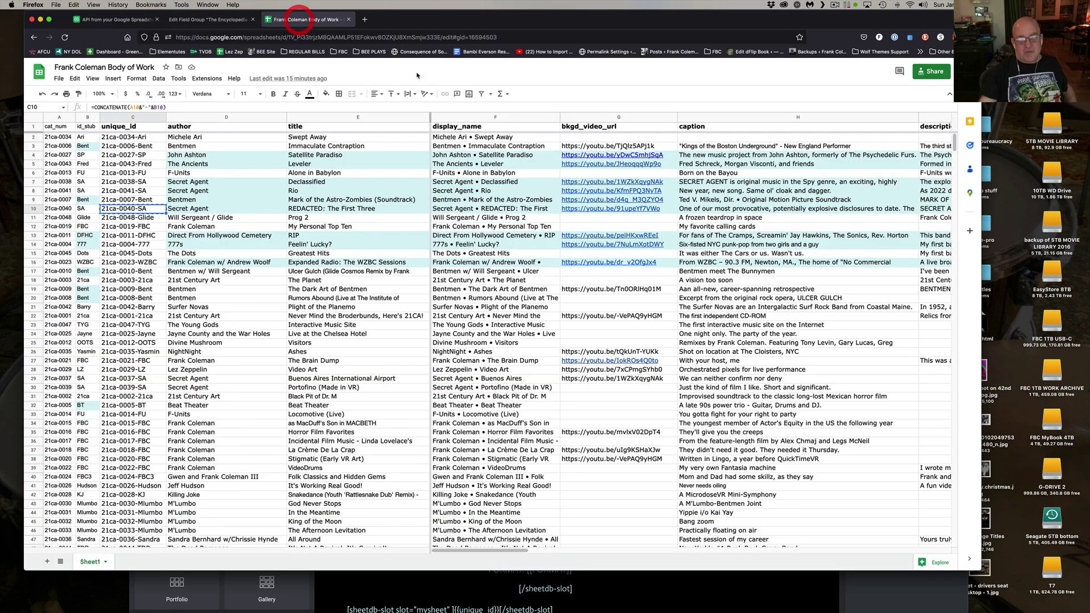
left_click(211, 20)
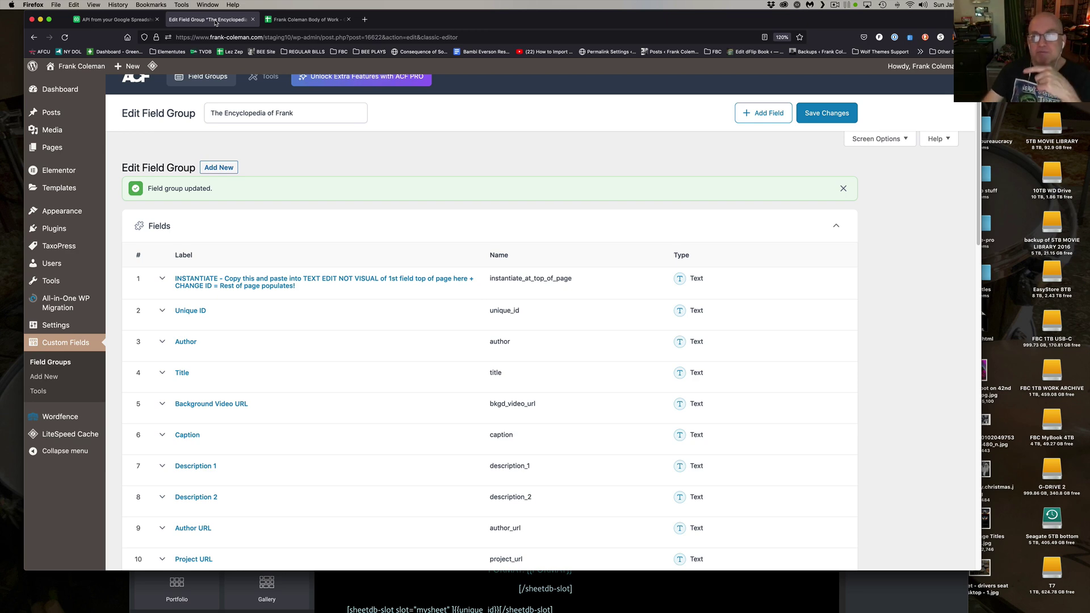
left_click(98, 18)
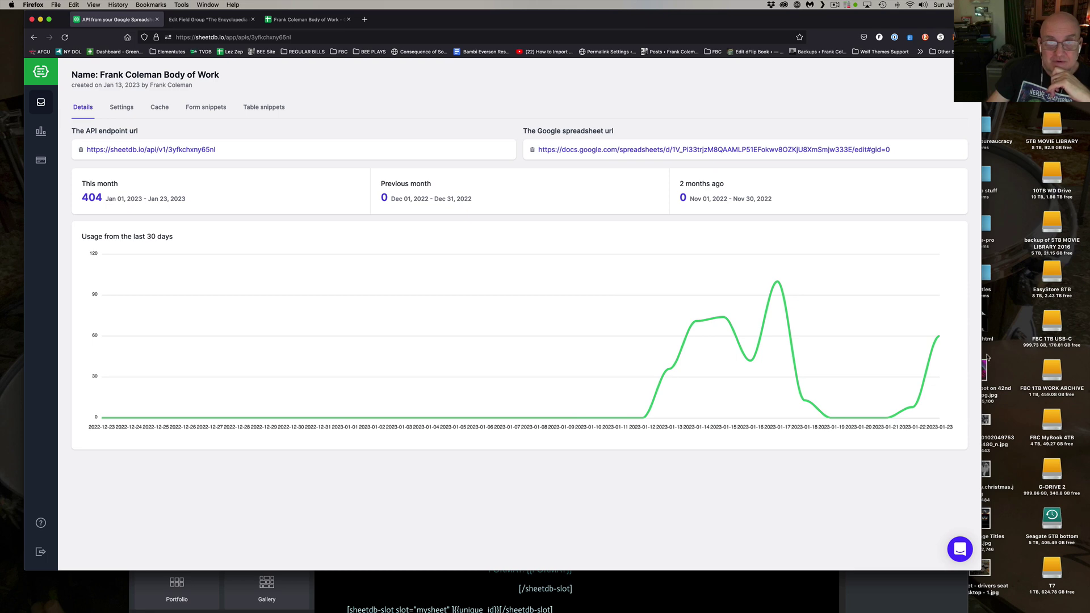
left_click(306, 18)
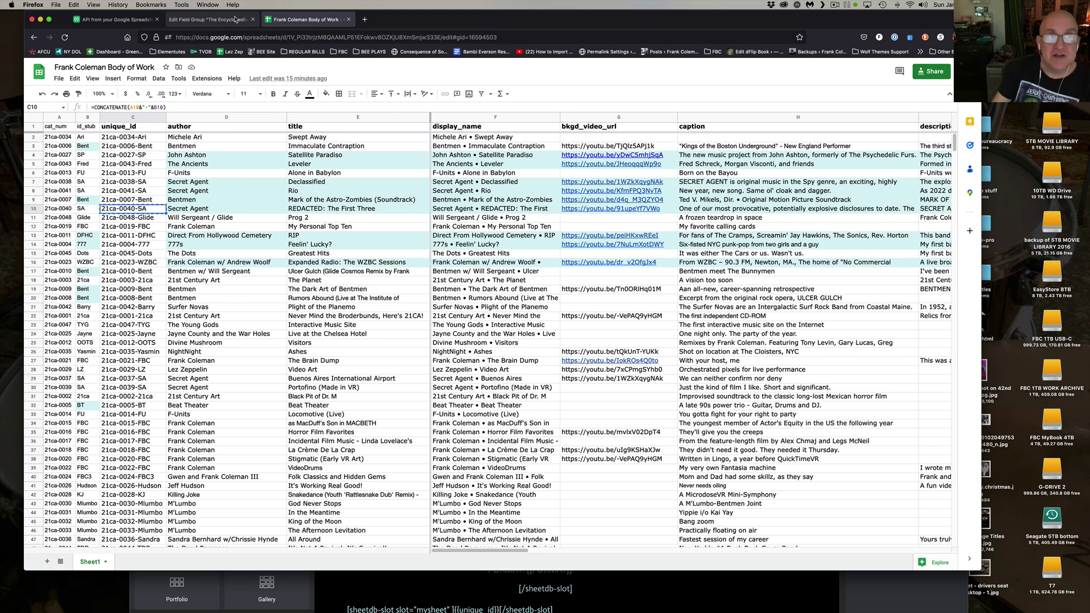
left_click(208, 19)
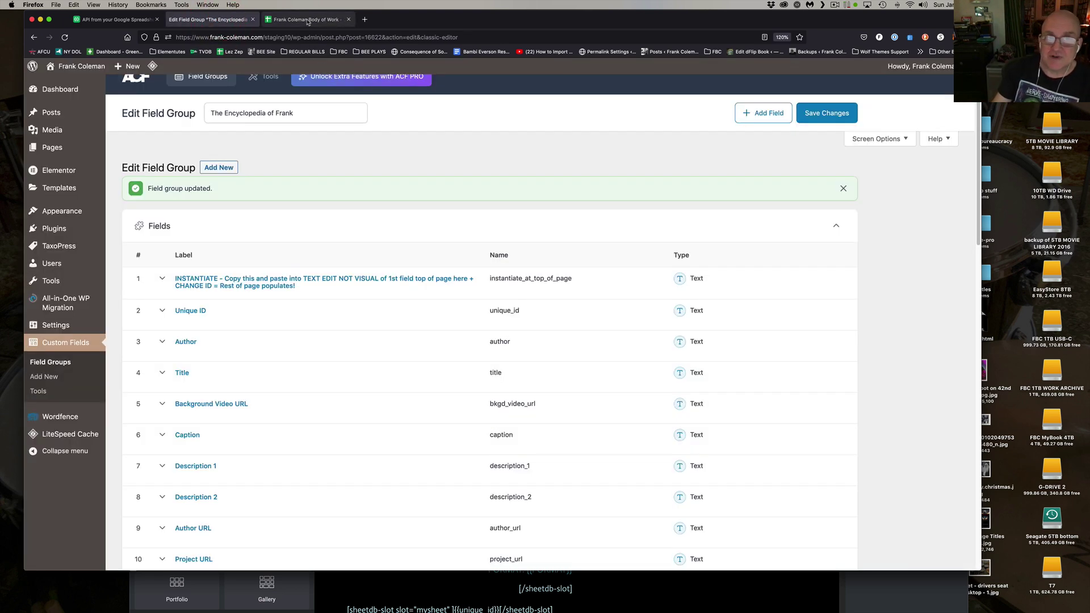
left_click_drag(413, 24, 834, 110)
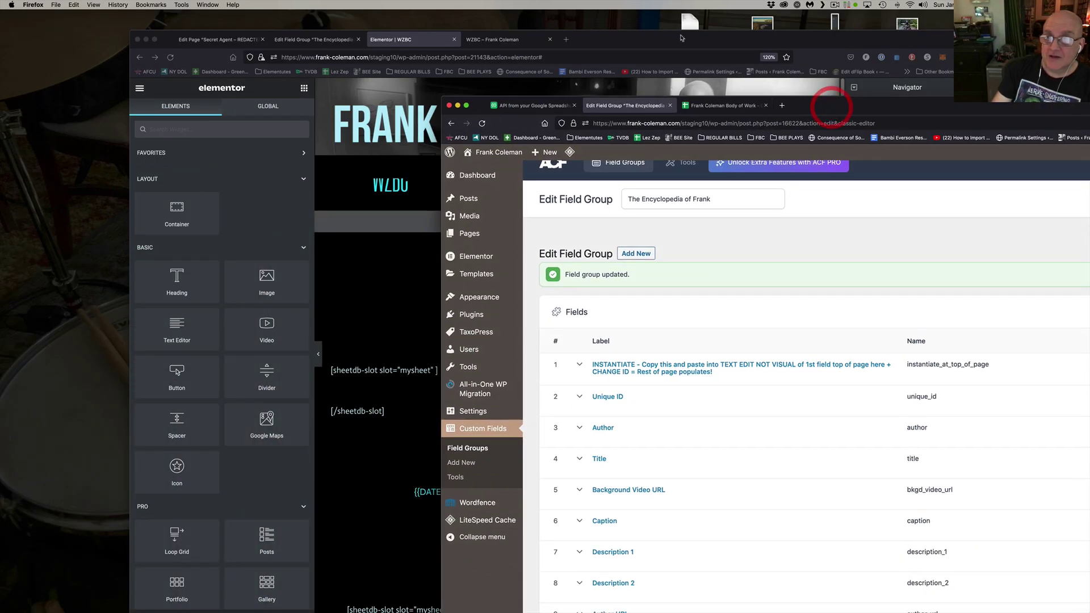
left_click(596, 86)
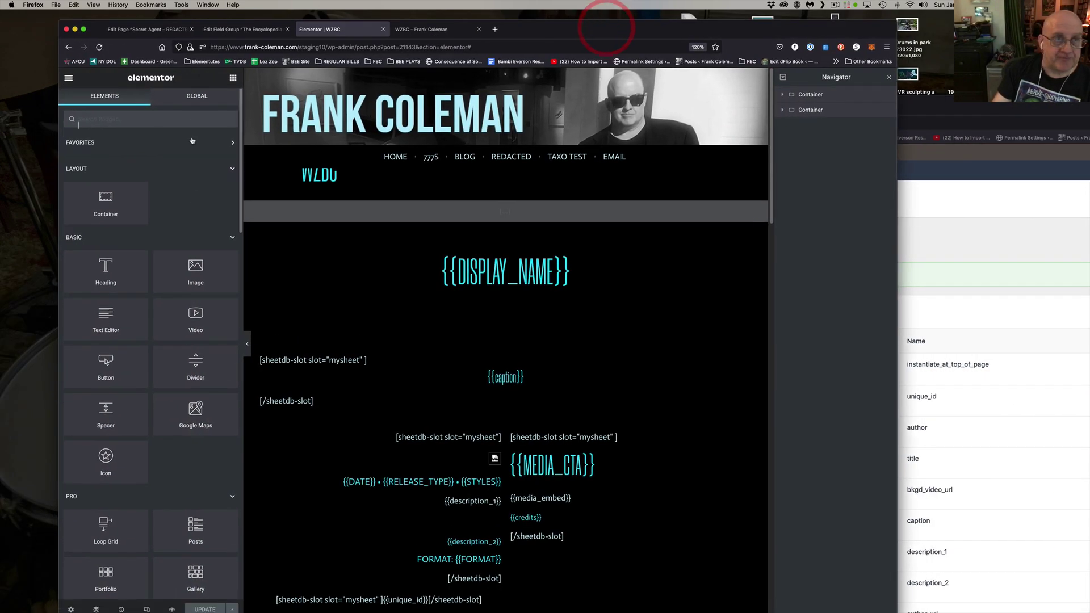
left_click(243, 29)
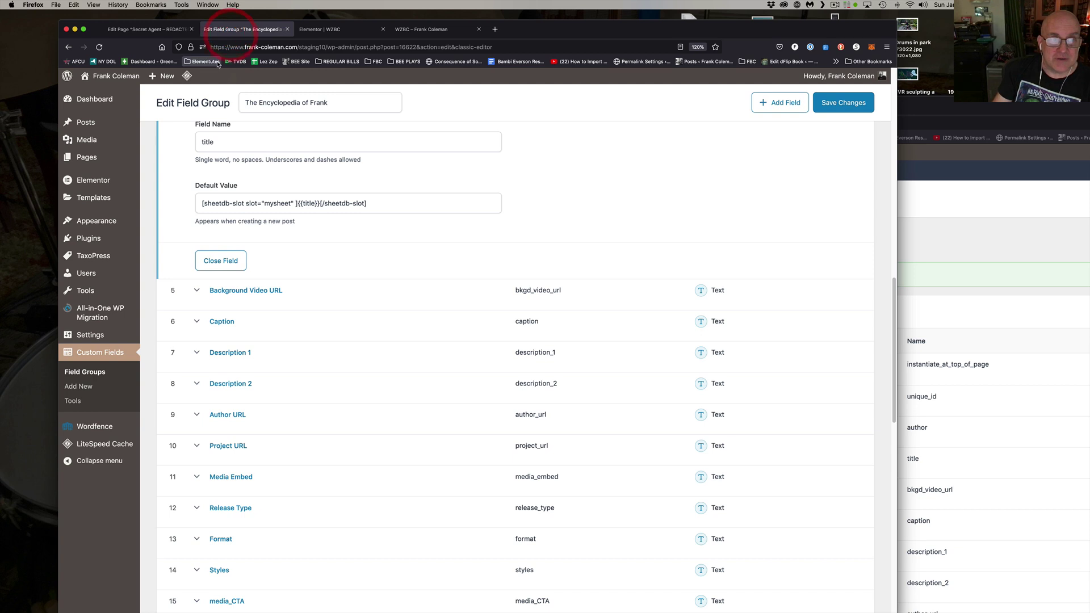
left_click(332, 29)
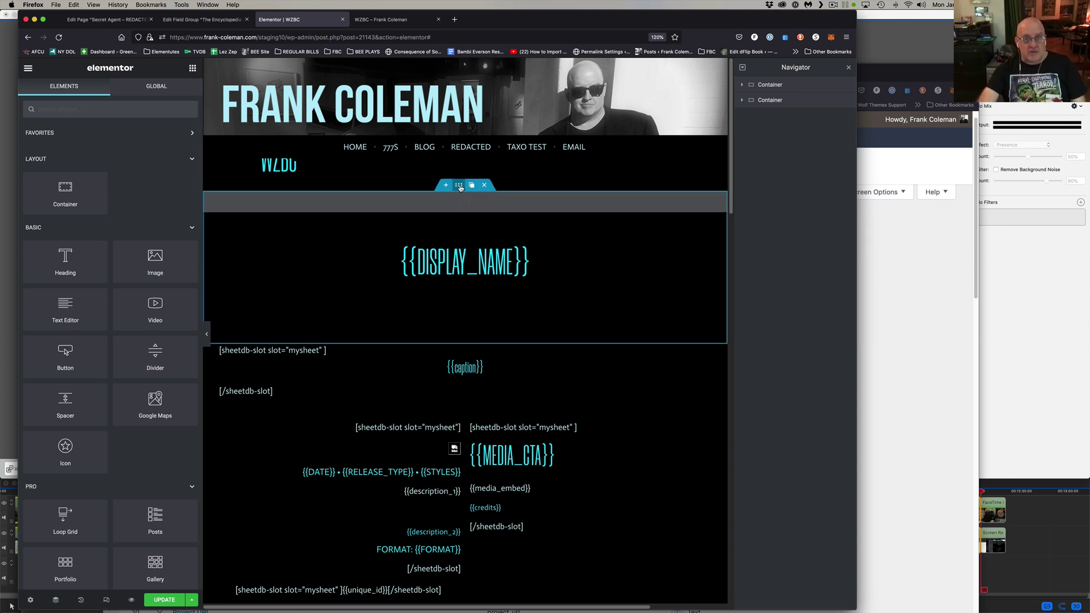
left_click(458, 186)
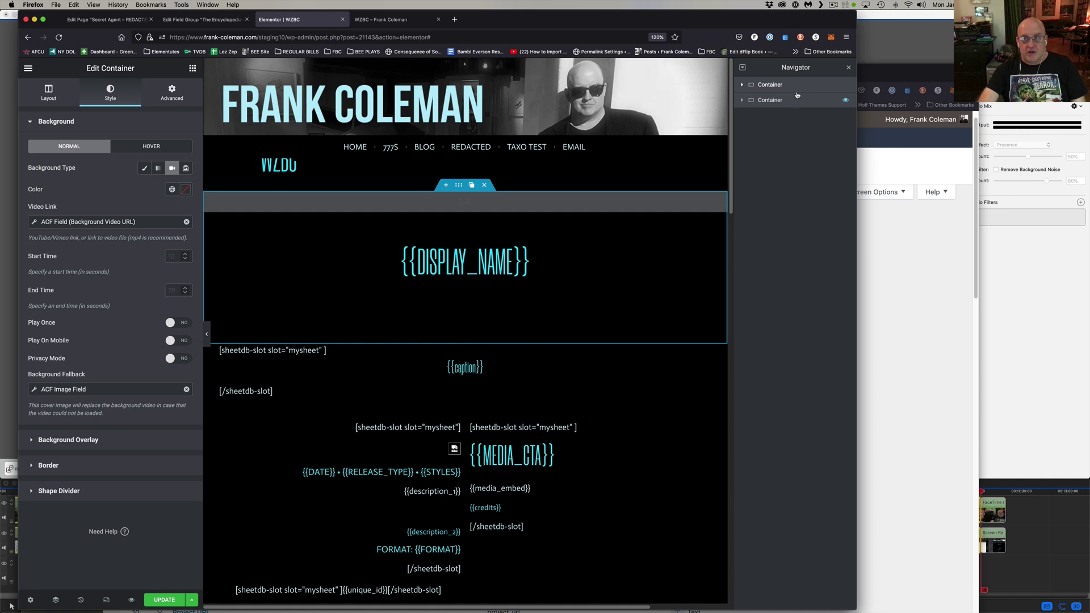
left_click(743, 85)
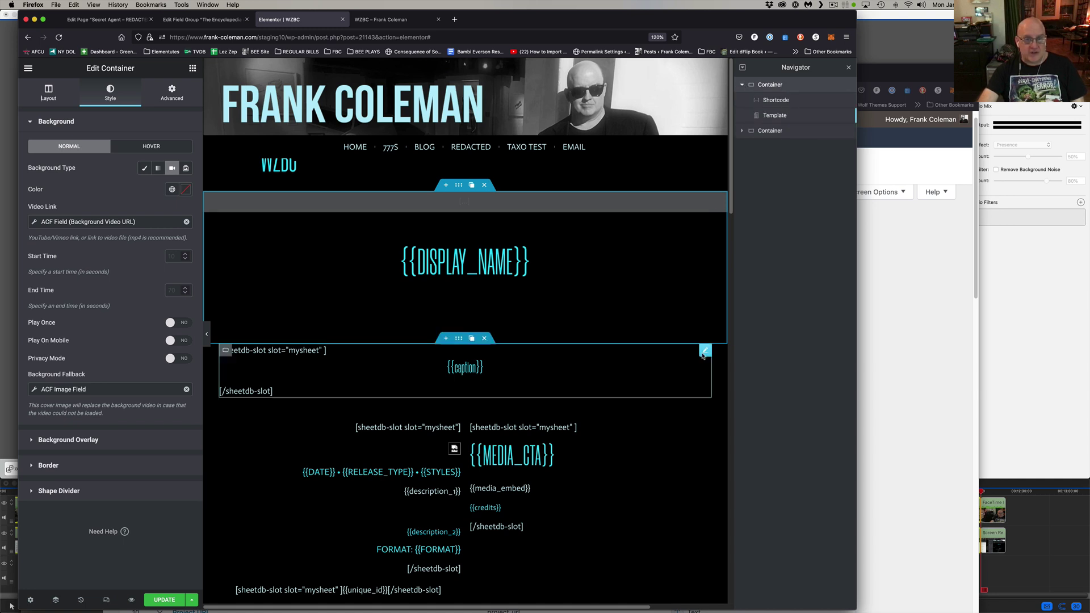
left_click(777, 99)
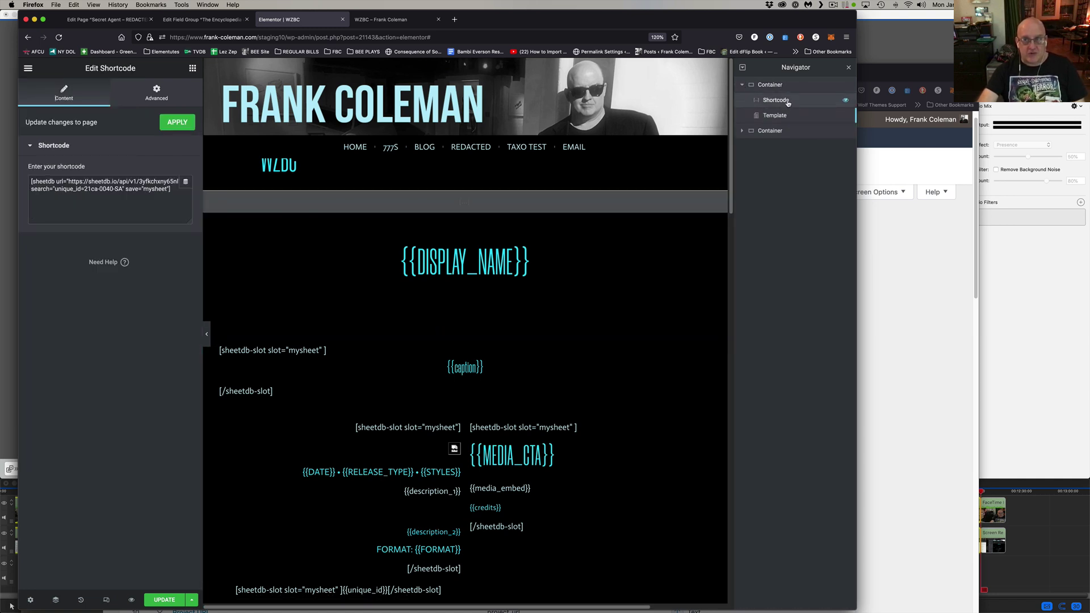
left_click(770, 130)
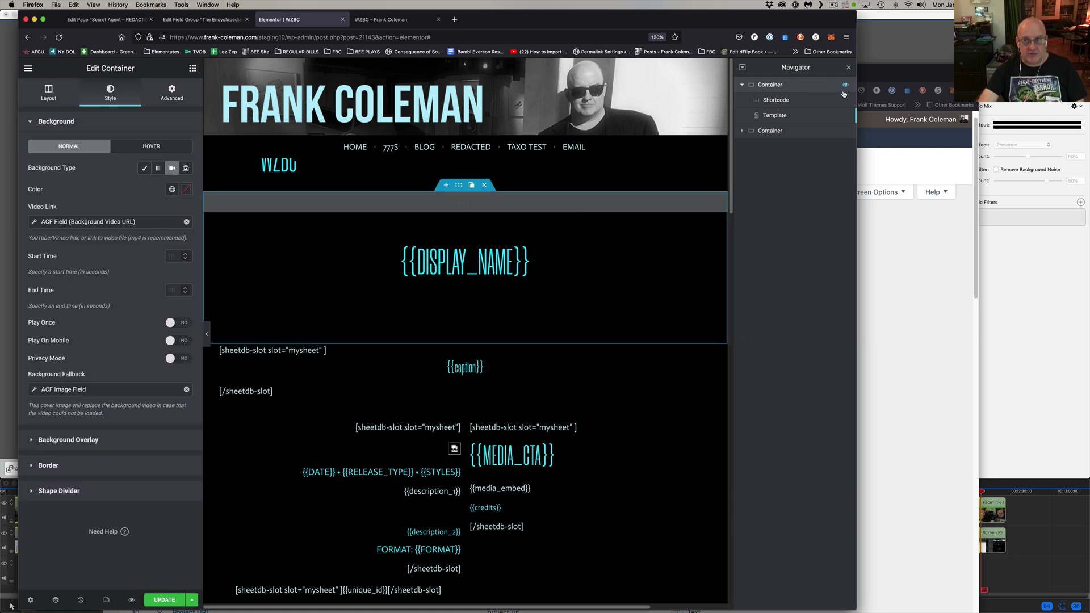
left_click(774, 115)
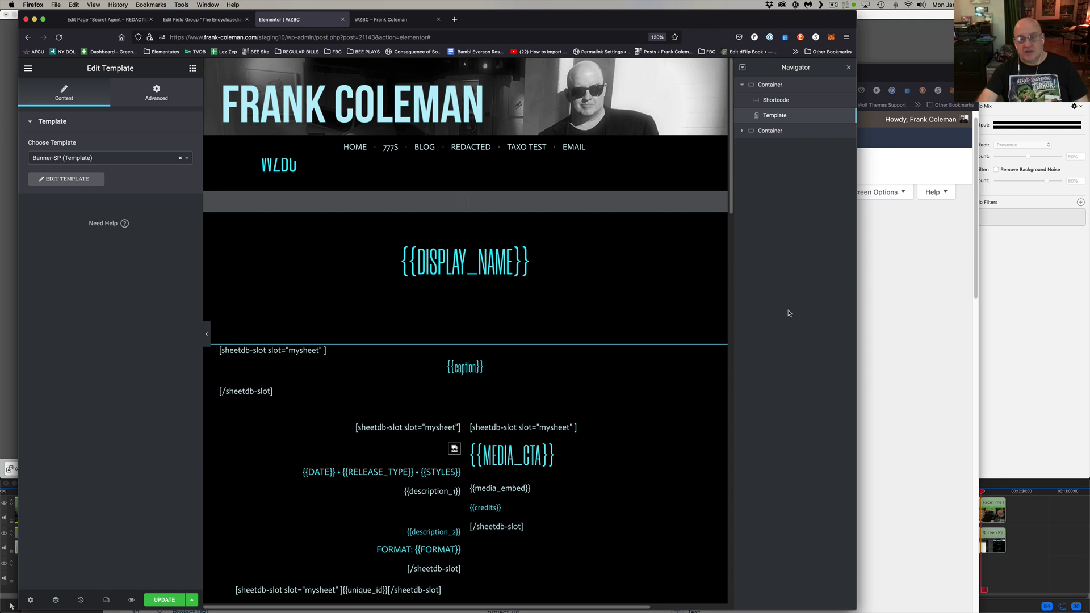
left_click(769, 130)
left_click(741, 130)
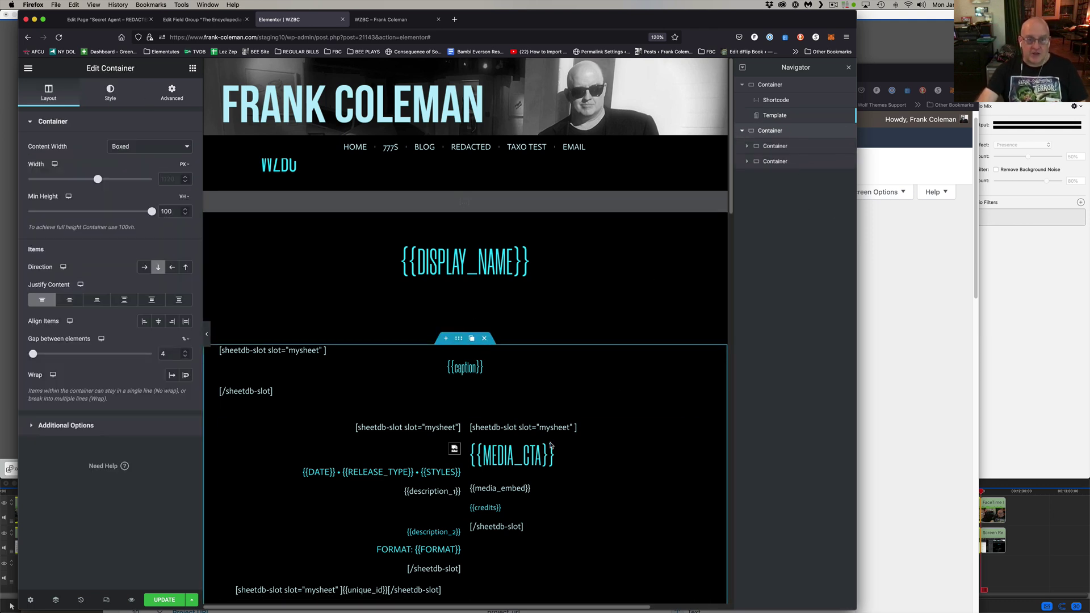
left_click(747, 147)
left_click(748, 178)
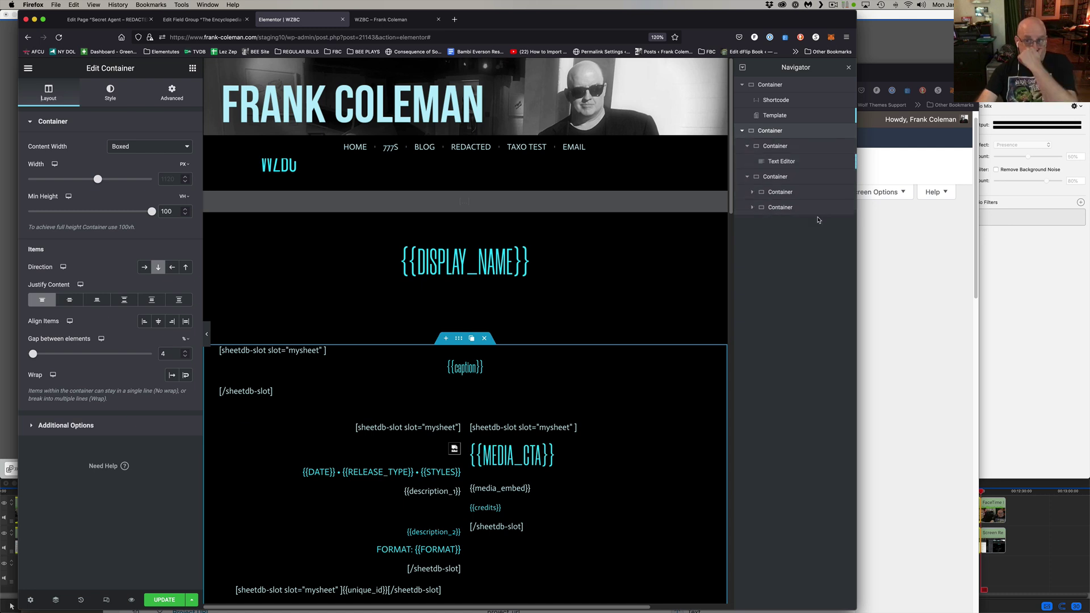
left_click(752, 207)
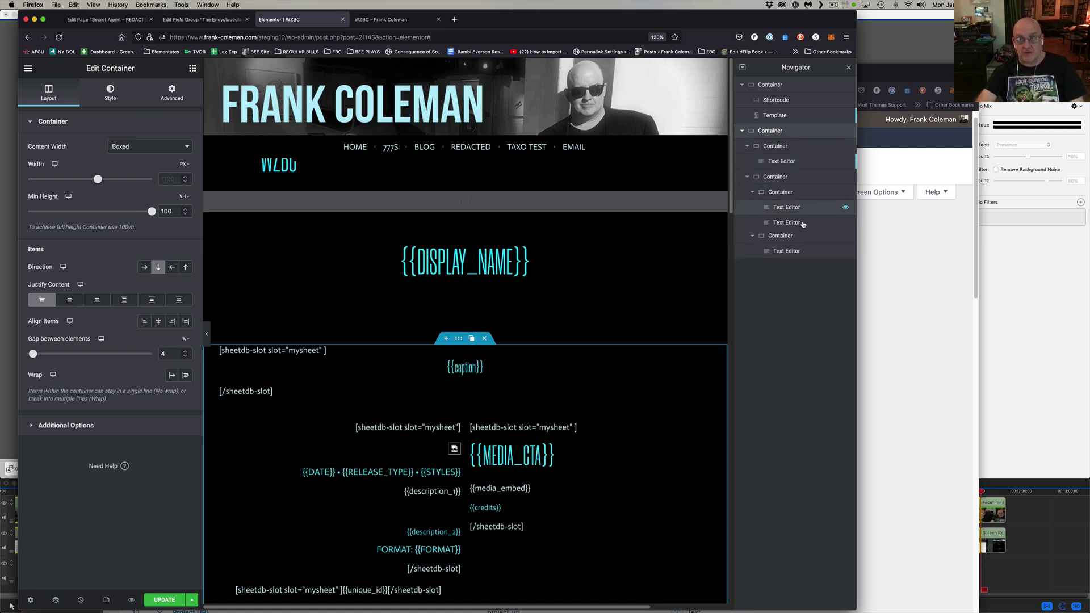
scroll(508, 553, "down", 3)
scroll(507, 553, "up", 1)
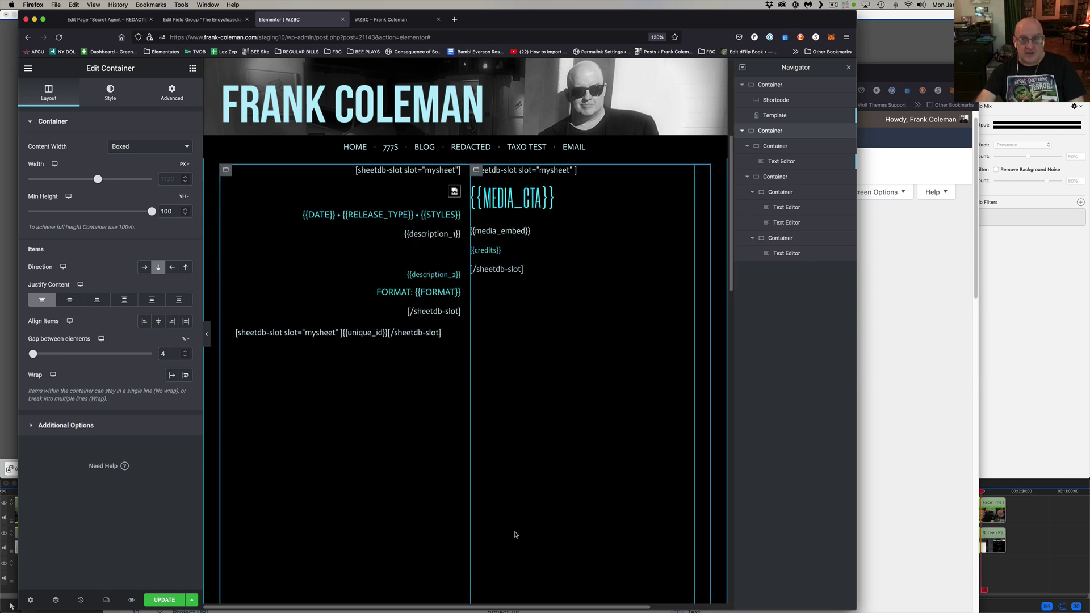
scroll(508, 553, "down", 1)
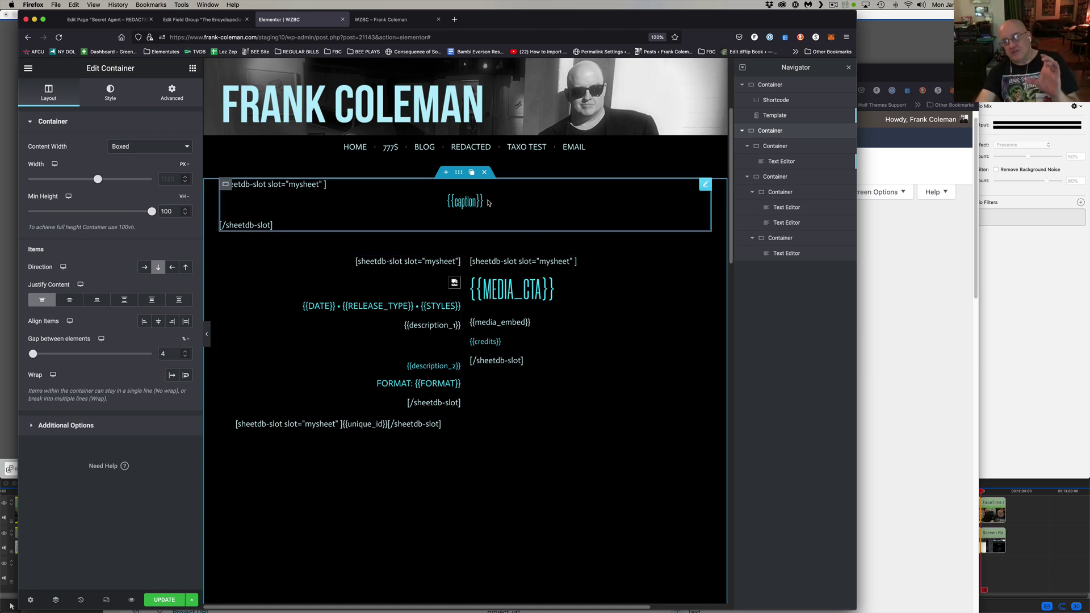
scroll(504, 234, "up", 4)
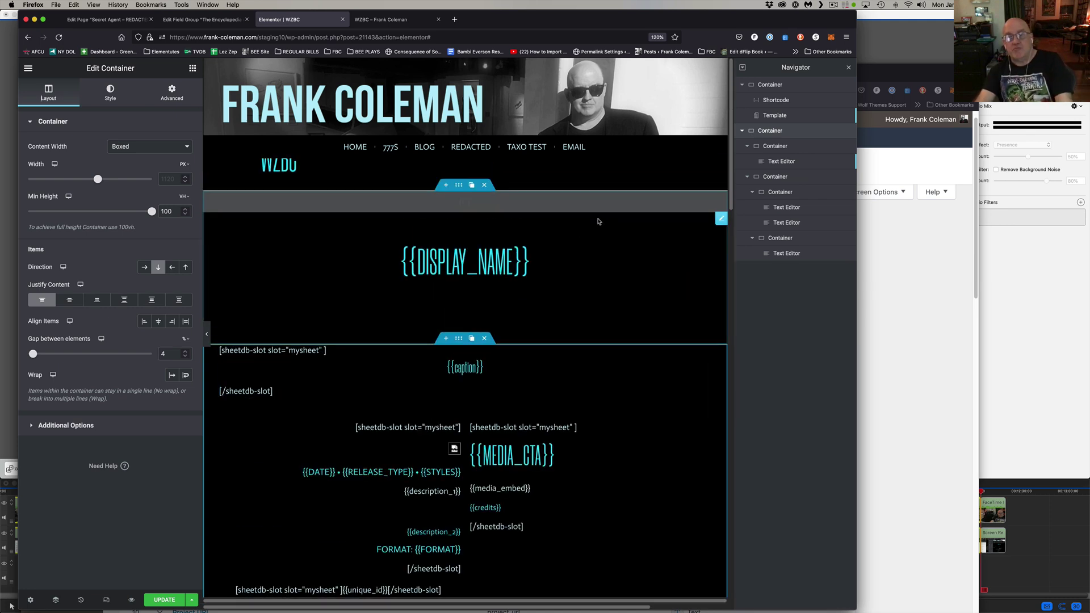
left_click(457, 187)
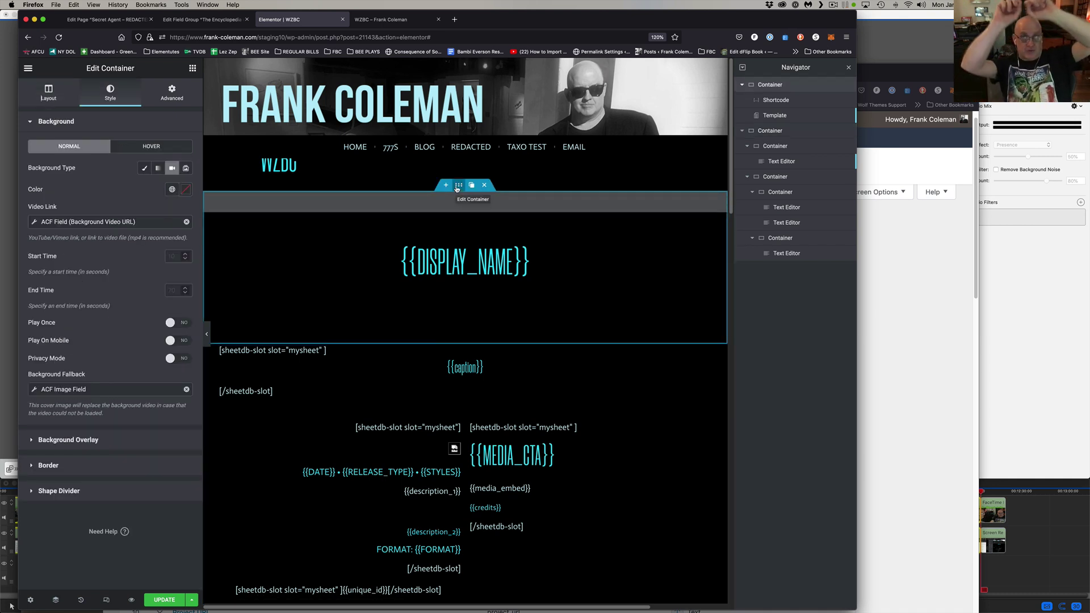
left_click(460, 341)
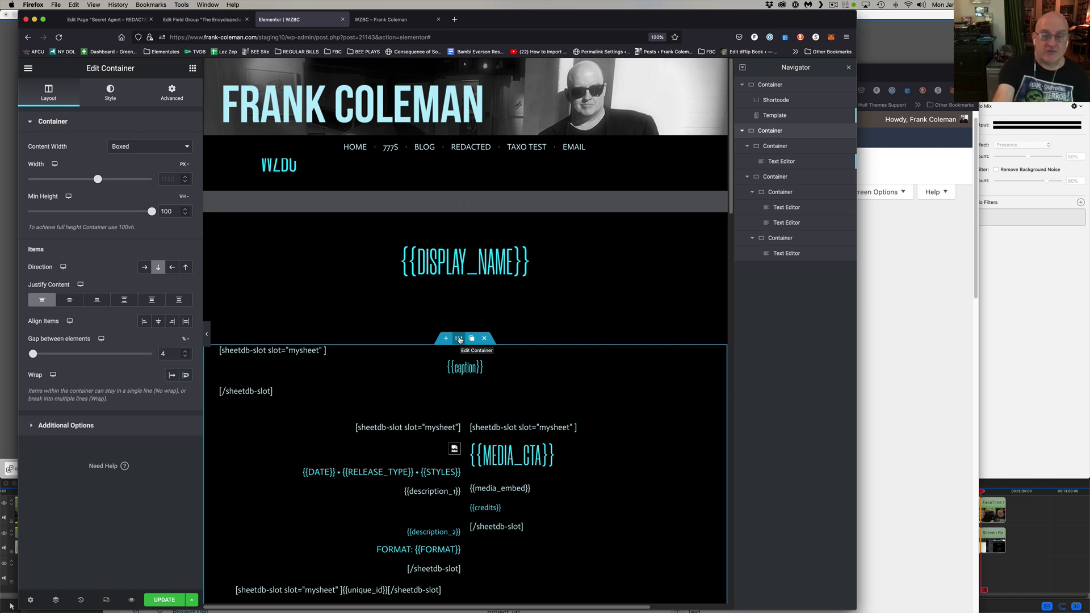